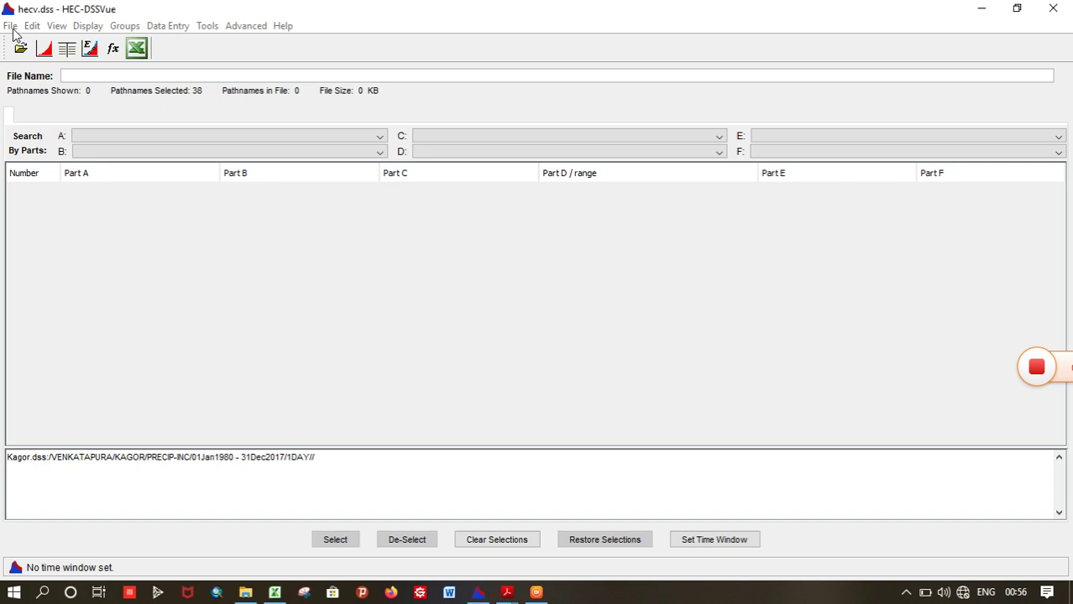
- Create a new DSS file named tutor4 on drive D and confirm the creation notice
click(12, 31)
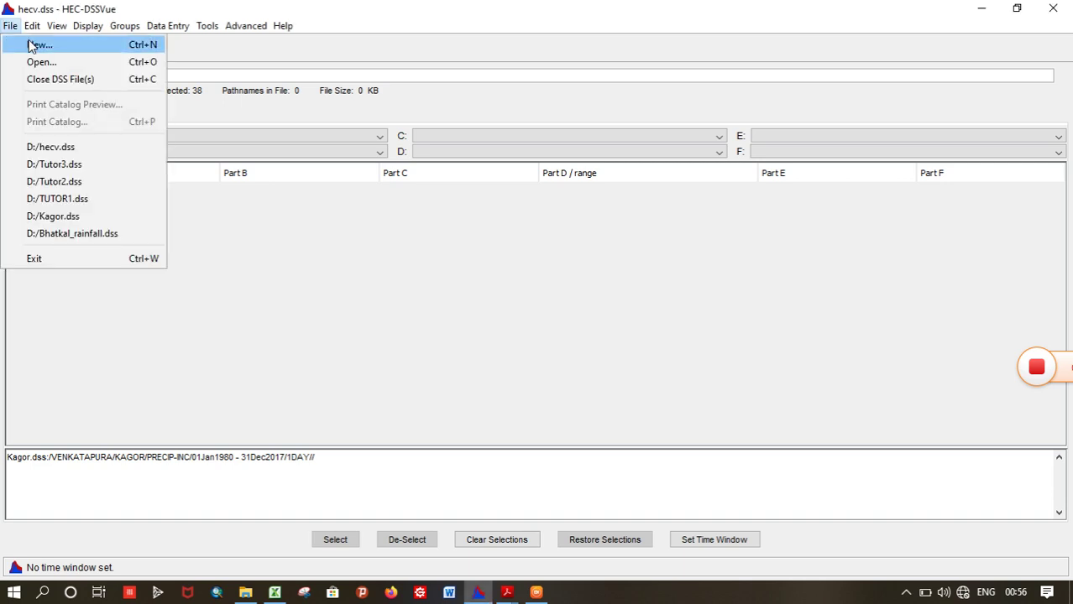
click(38, 45)
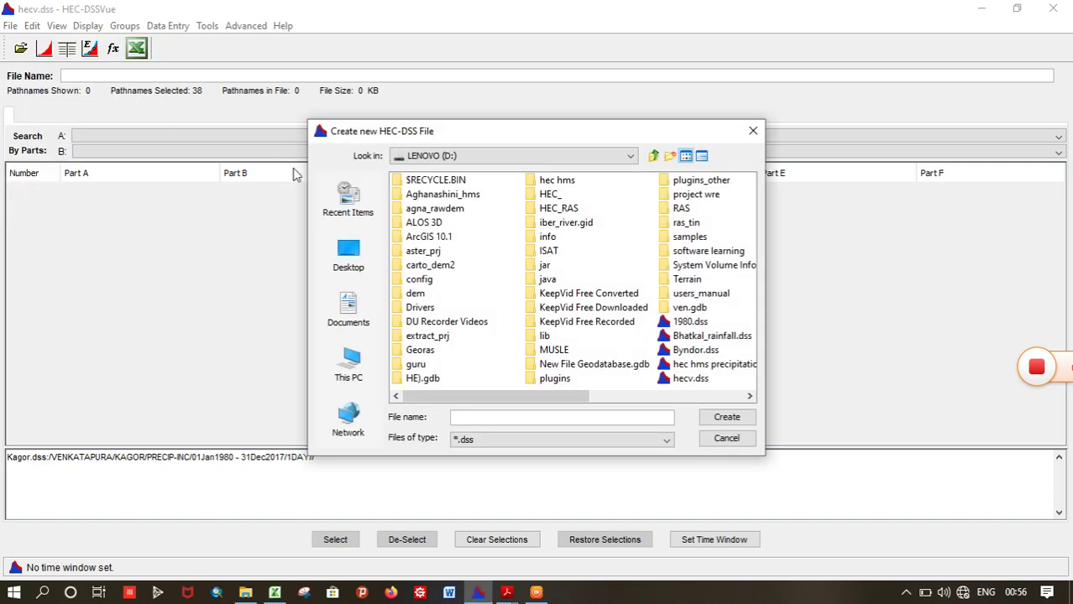
click(459, 417)
text(tutor4)
click(724, 418)
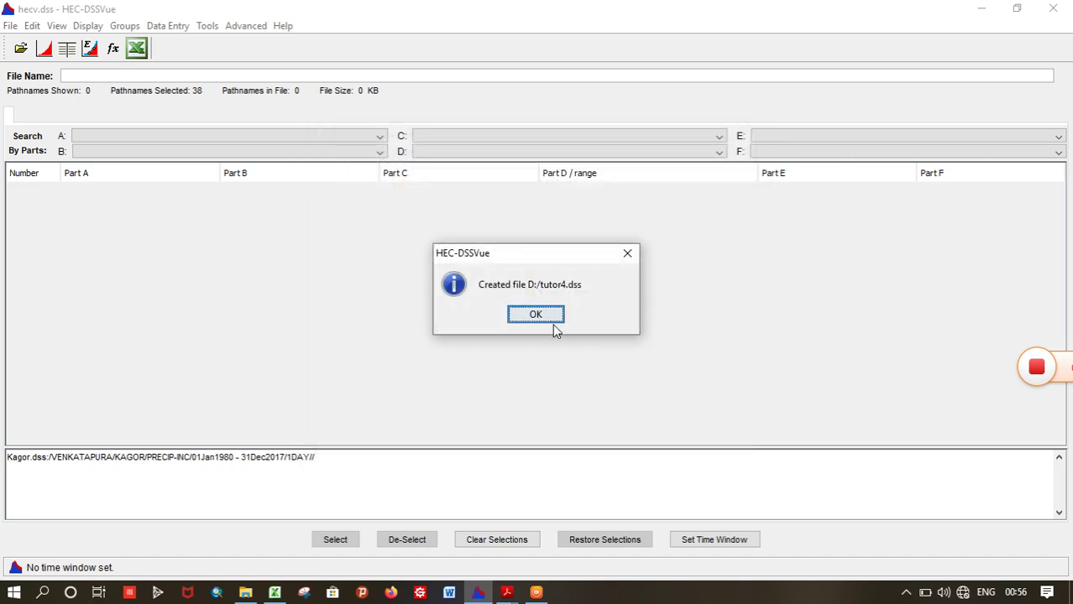
click(542, 320)
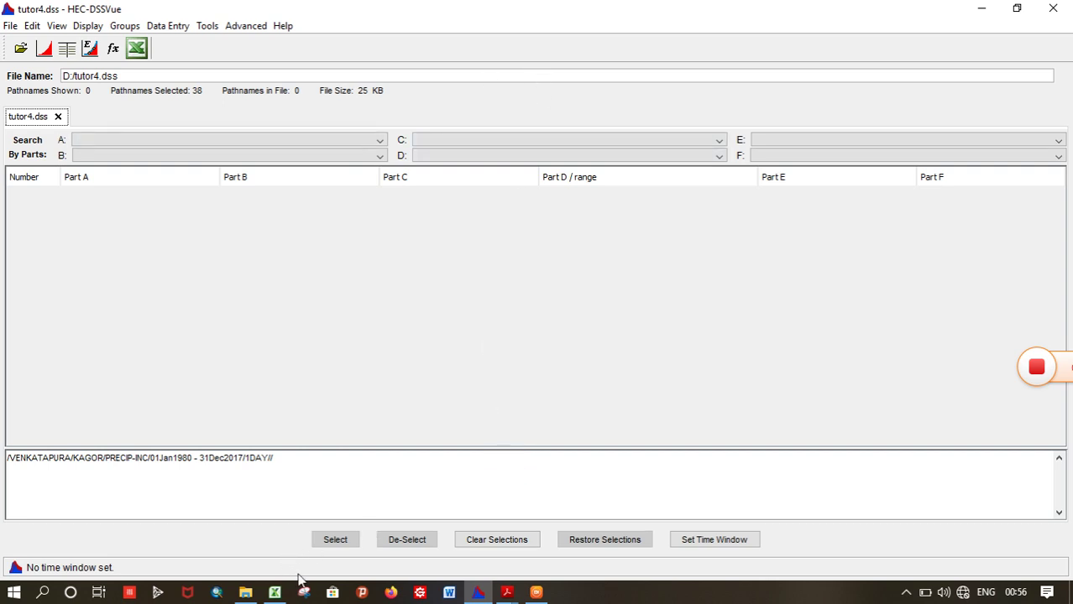
- In the Excel rainfall sheet, change cell C3's time from 8:00 am to 8:30 am
mouse_move(274, 592)
click(268, 571)
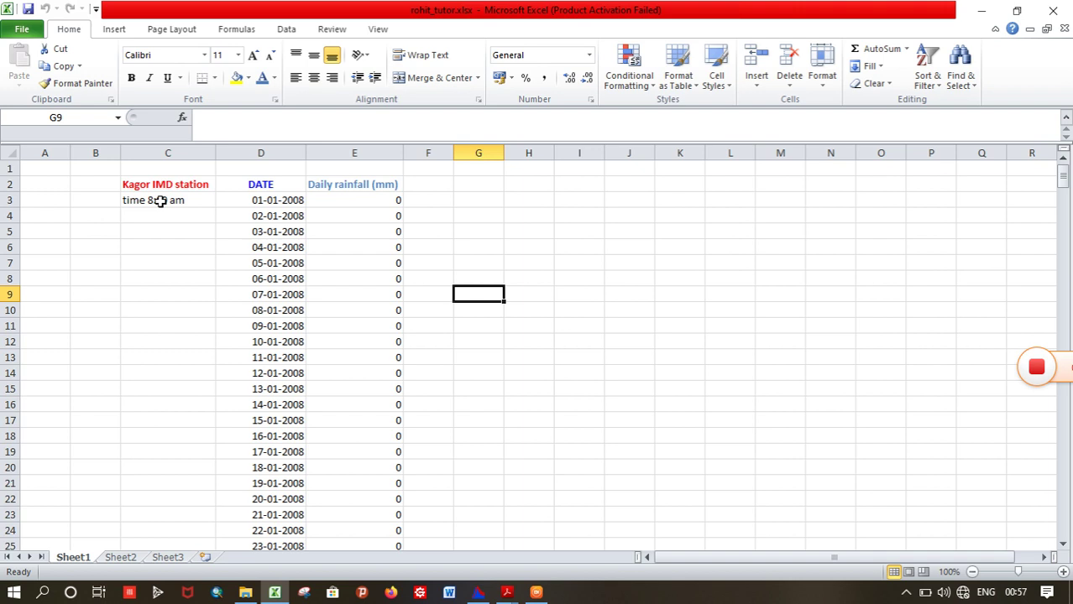
click(162, 201)
double_click(162, 201)
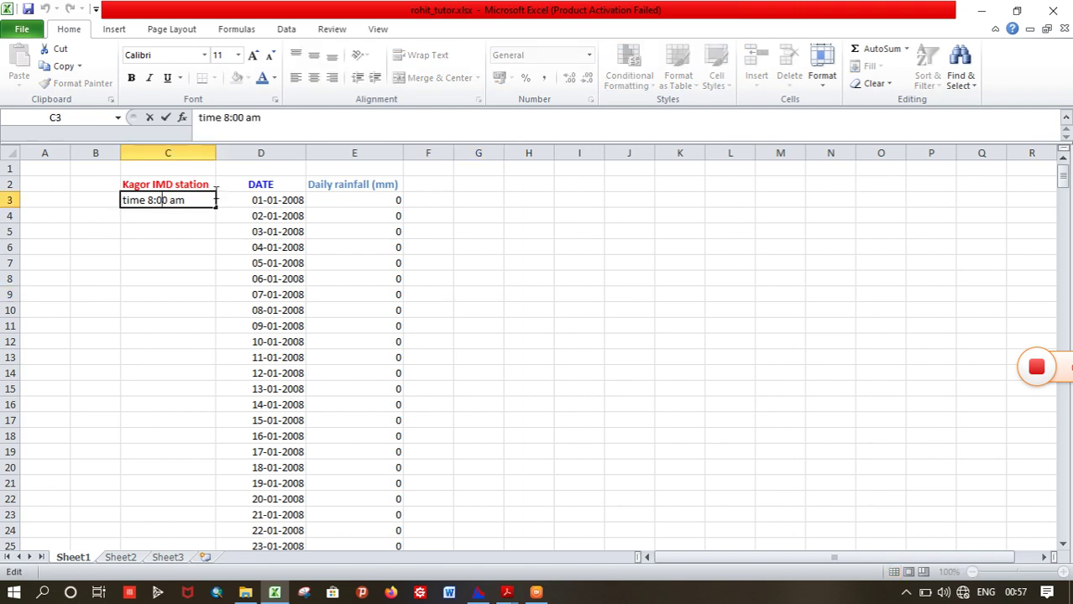
key(BackSpace)
text(3)
click(176, 257)
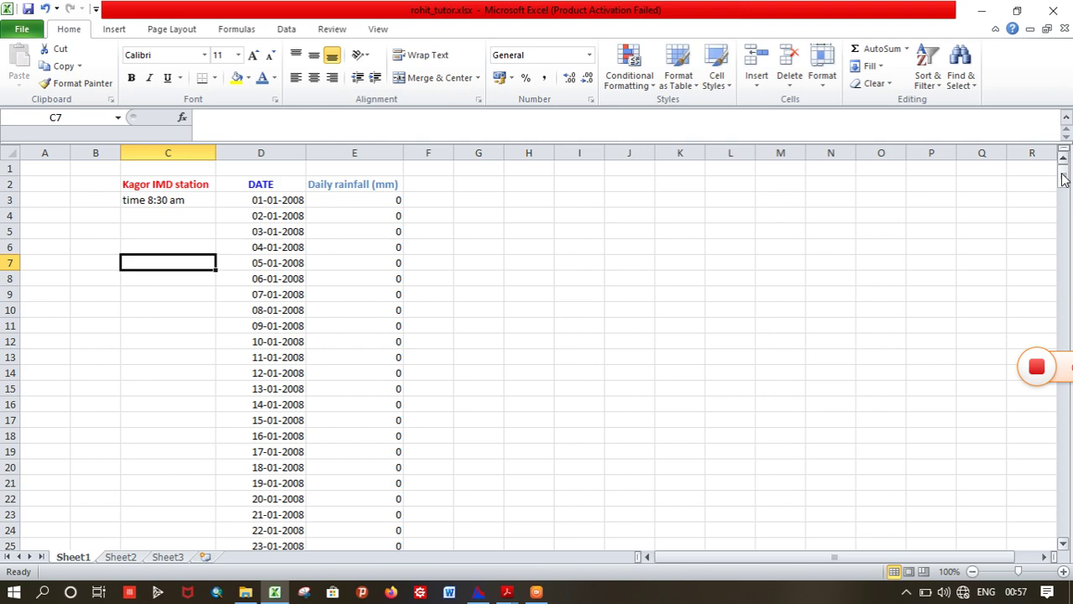
drag(1063, 181, 1051, 158)
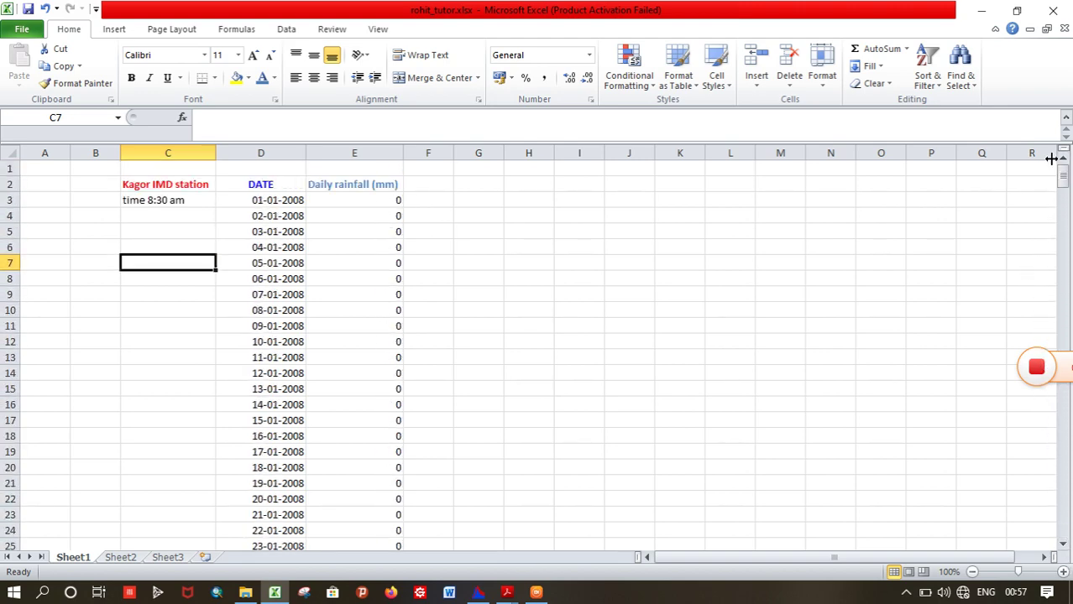
- Start Save As for the workbook and set the save type to CSV (Comma delimited)
click(23, 32)
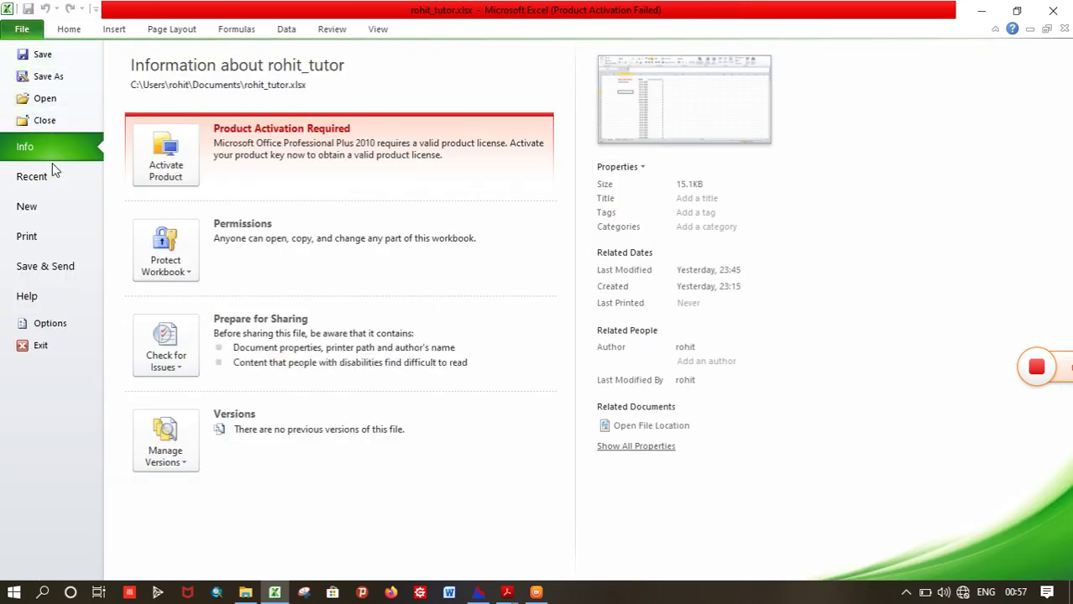
key(Escape)
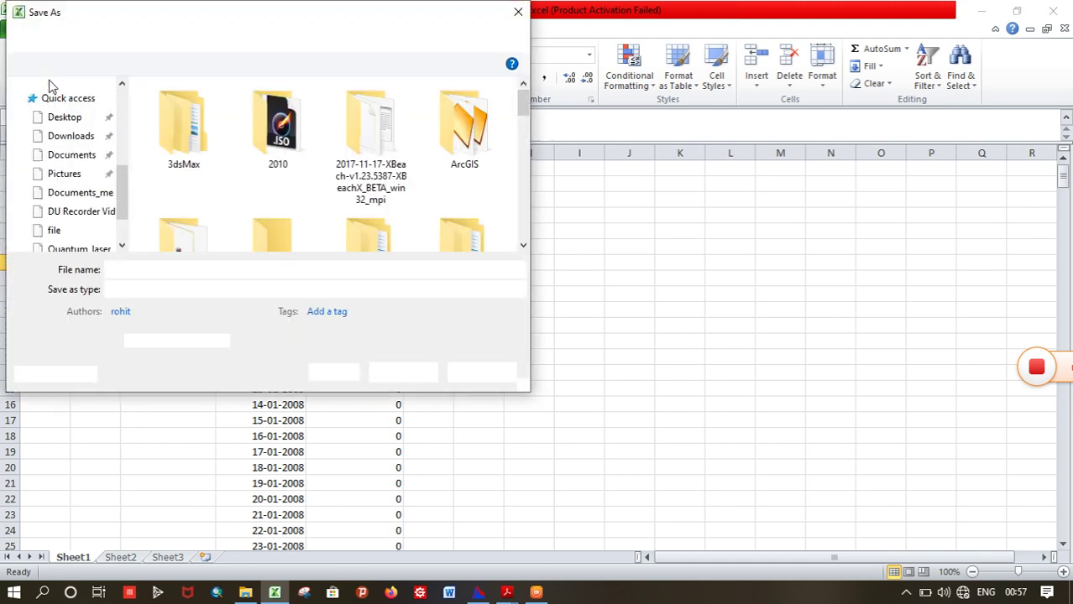
click(151, 270)
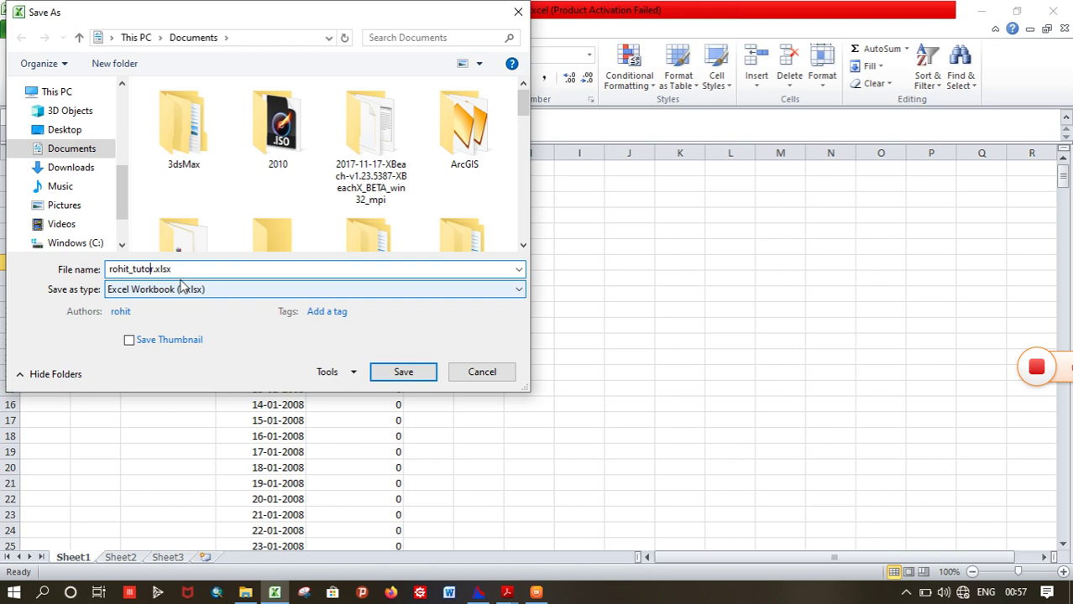
click(173, 290)
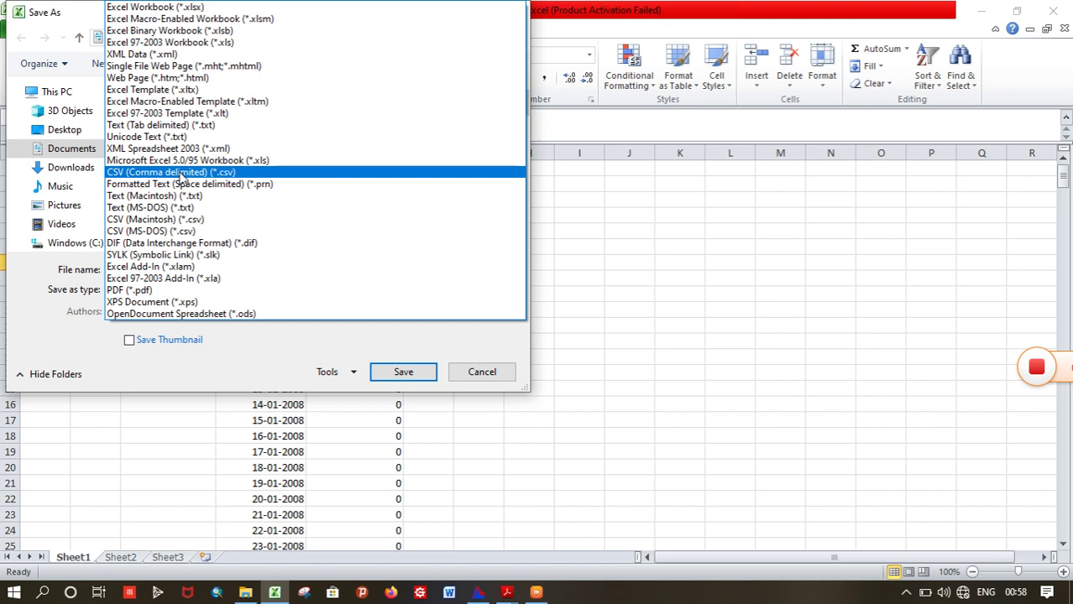
click(179, 172)
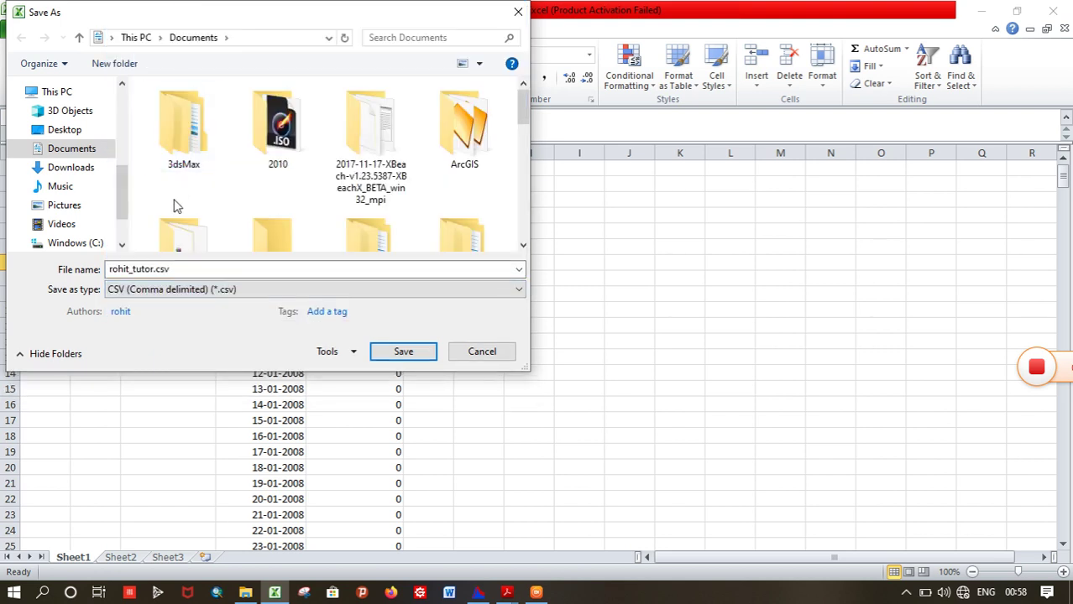
- Add 5 to the file name, save, and confirm saving the active sheet in CSV format
double_click(153, 269)
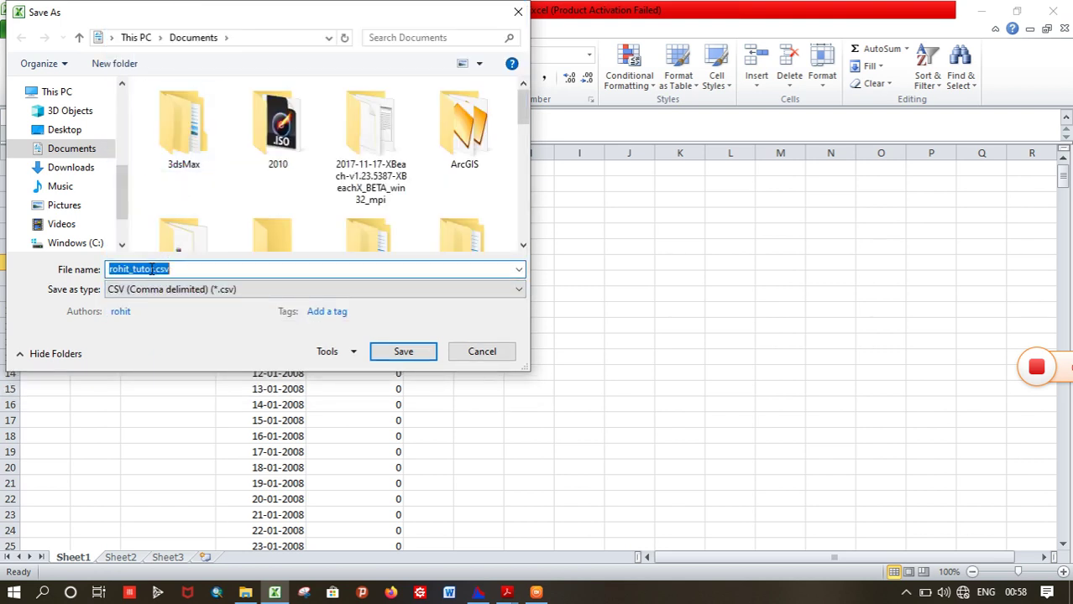
click(155, 269)
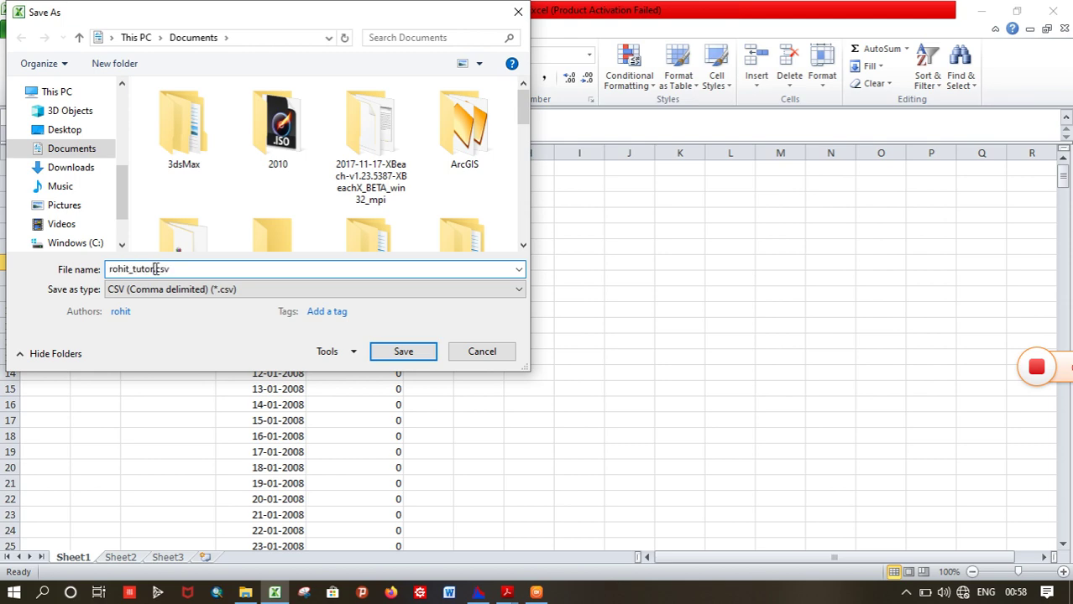
text(5)
click(402, 351)
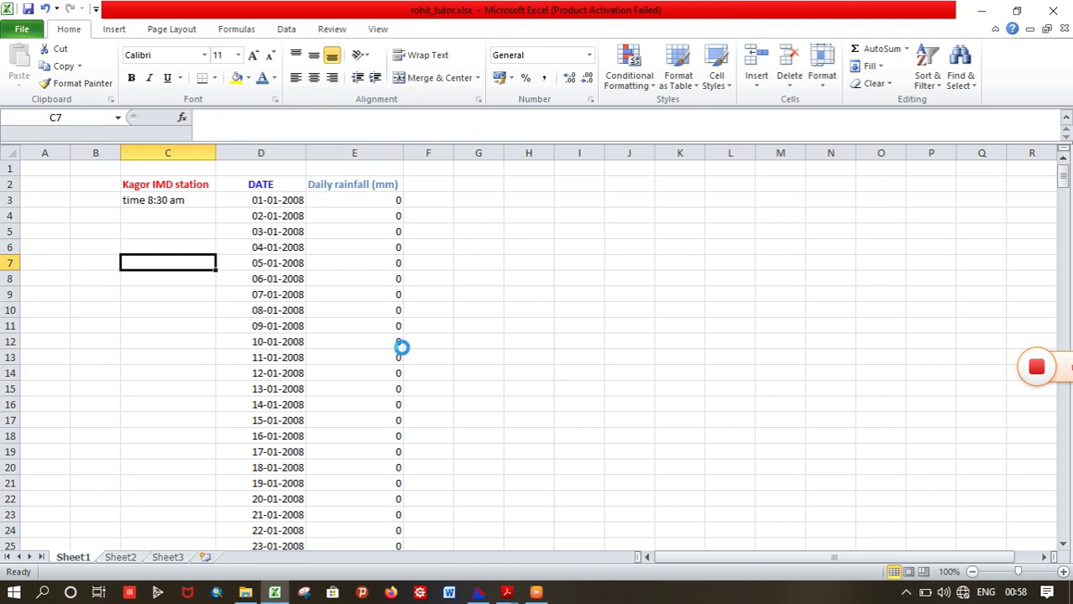
click(496, 347)
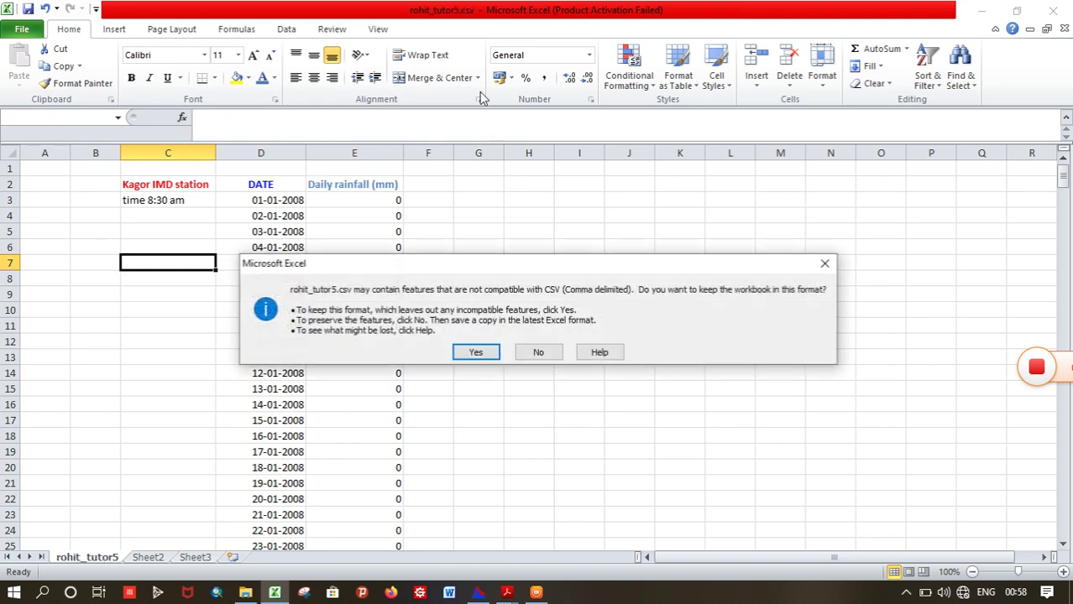
click(490, 352)
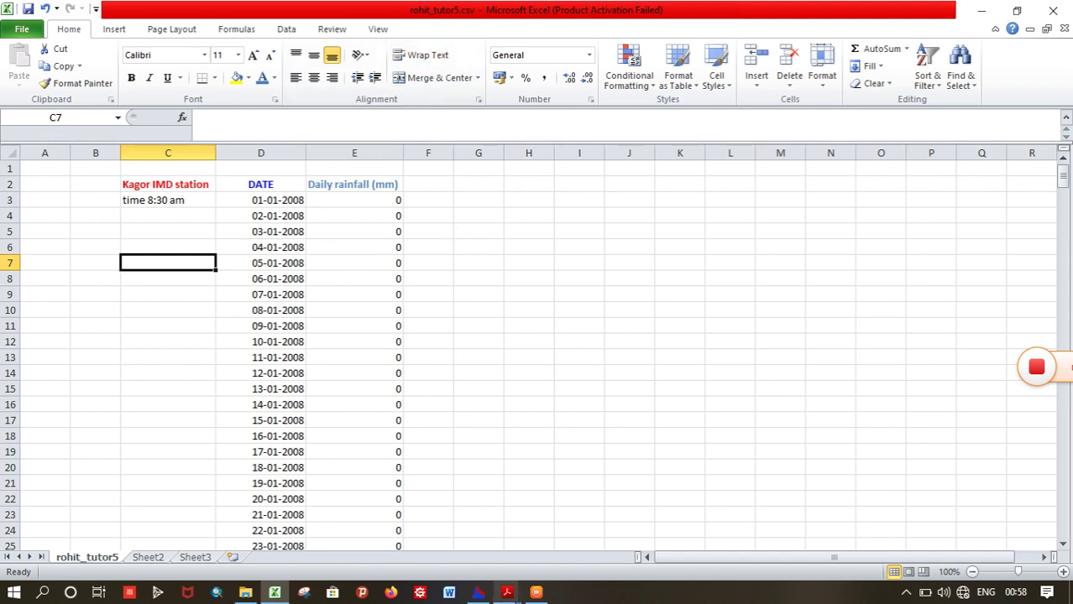
- Open Data Entry > Manual Time Series for tutor4.dss and move the form to screen centre
mouse_move(477, 593)
click(470, 547)
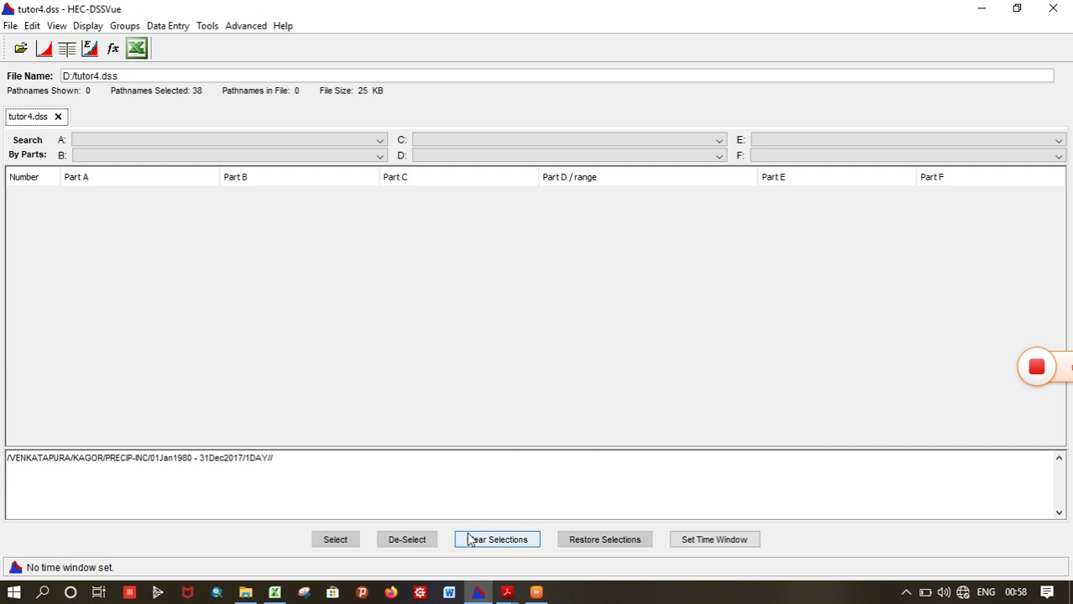
click(167, 28)
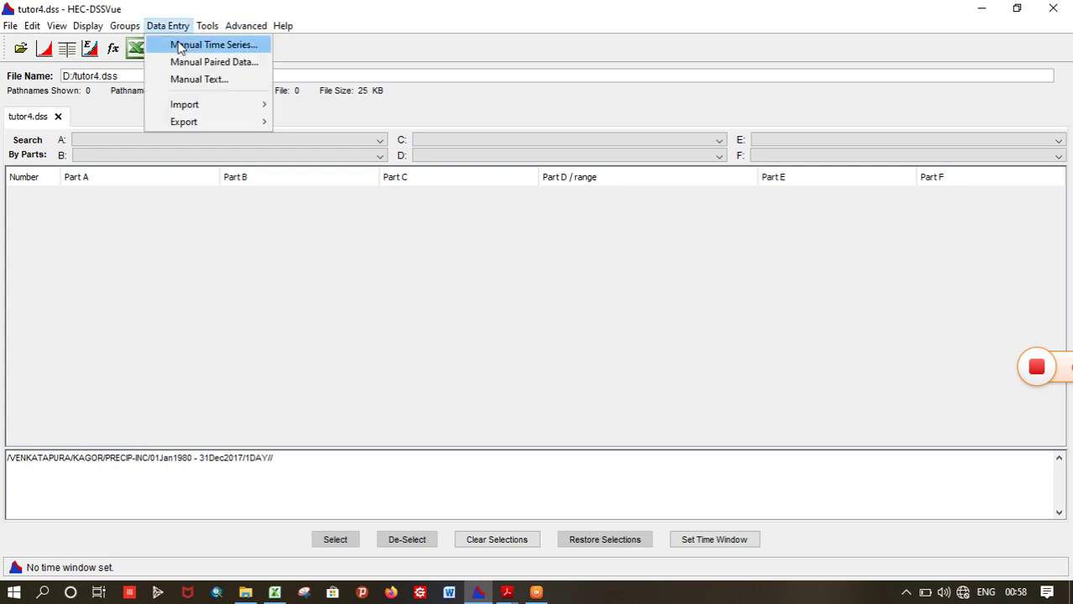
click(179, 48)
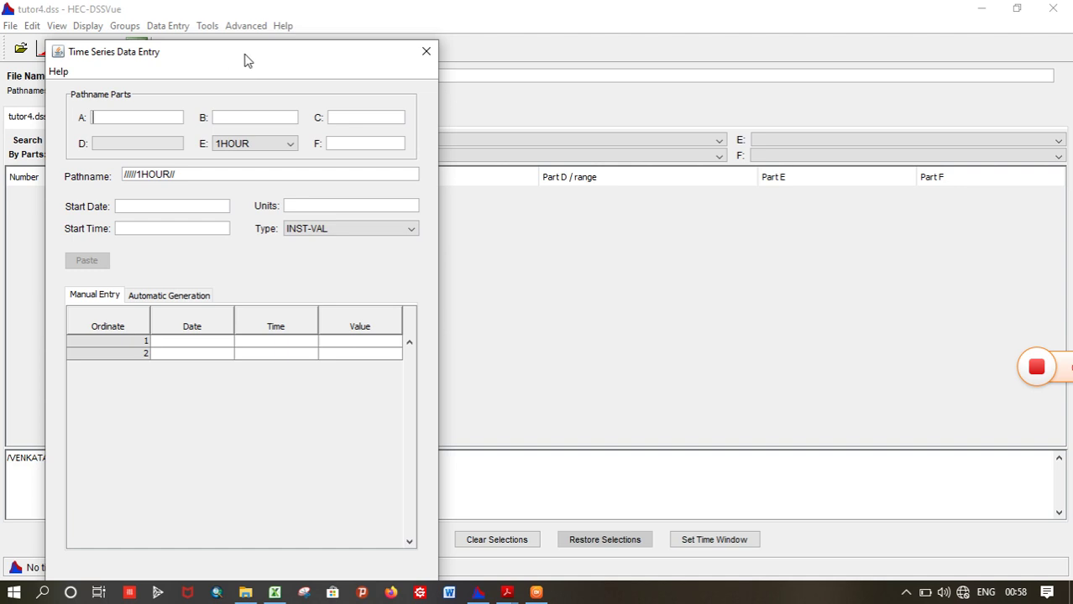
drag(245, 60, 437, 48)
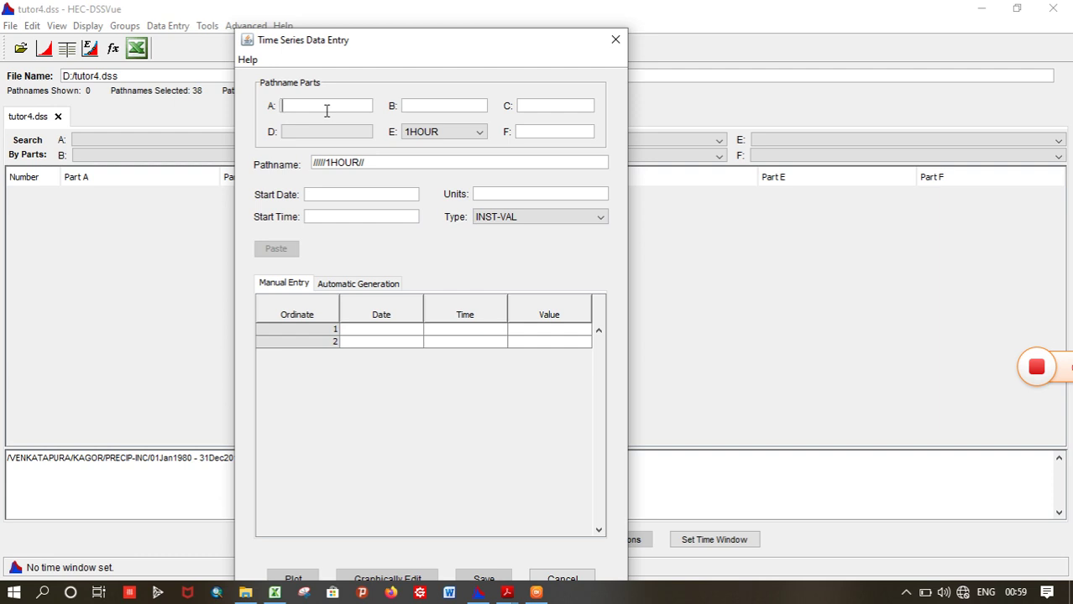
mouse_move(507, 593)
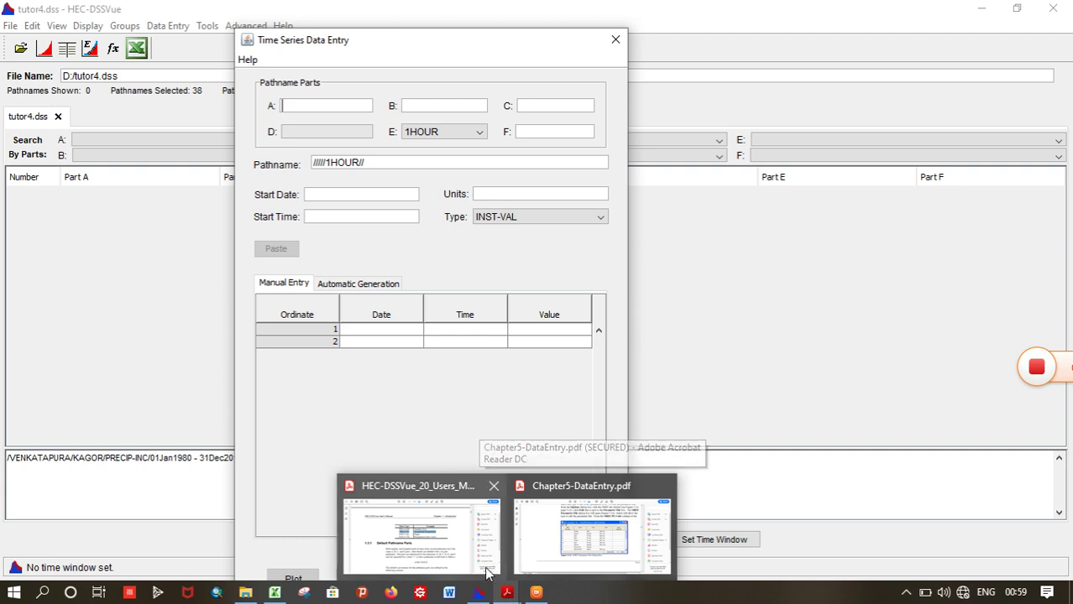
- Review the Chapter5 SHEF parameter table, then return to page 37 of the User's Manual
click(428, 540)
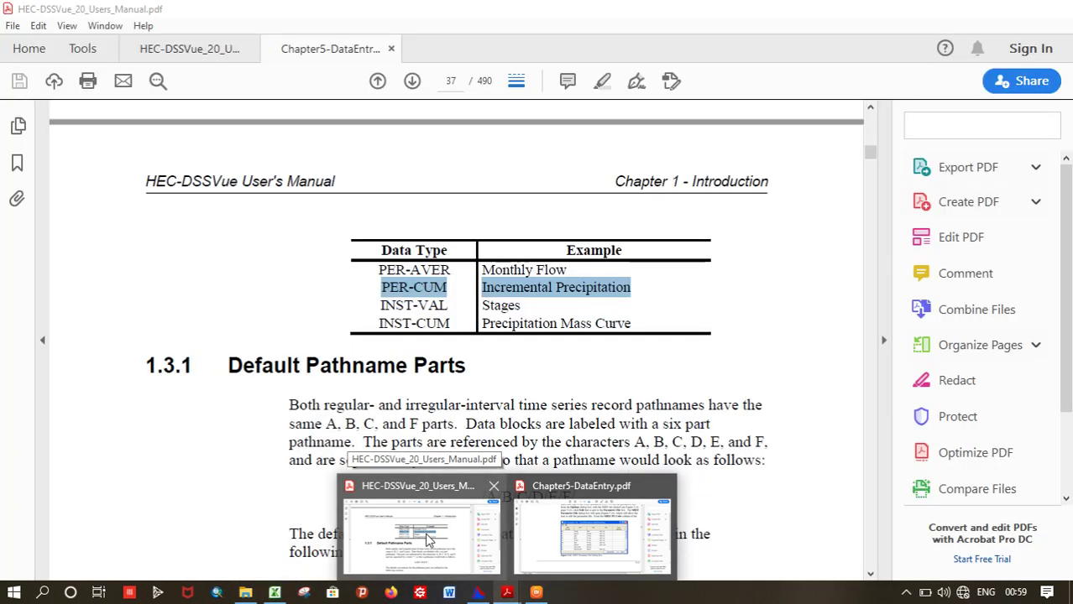
click(477, 593)
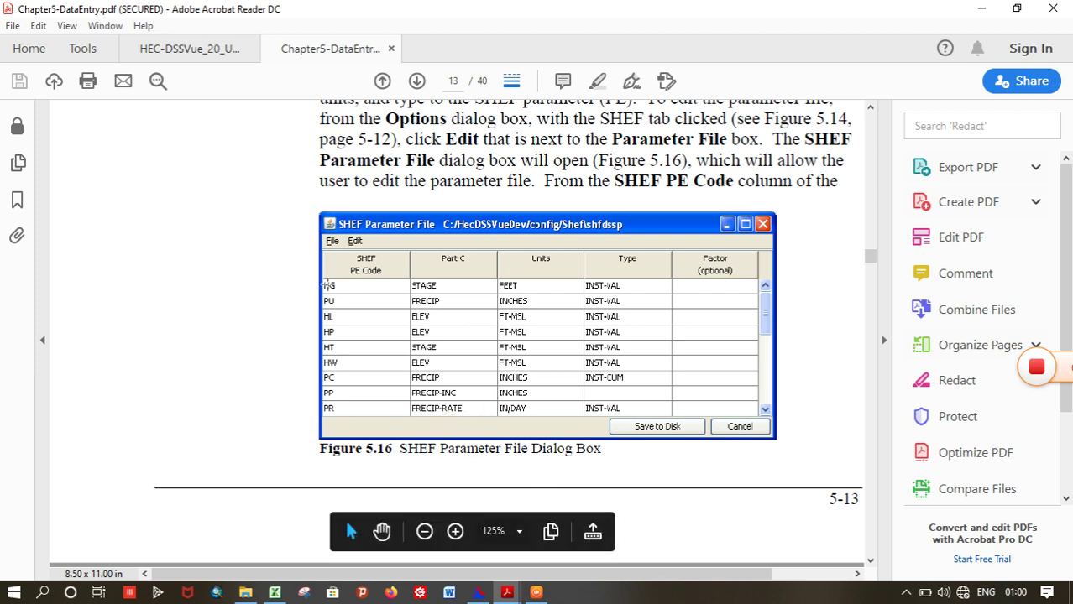
click(203, 56)
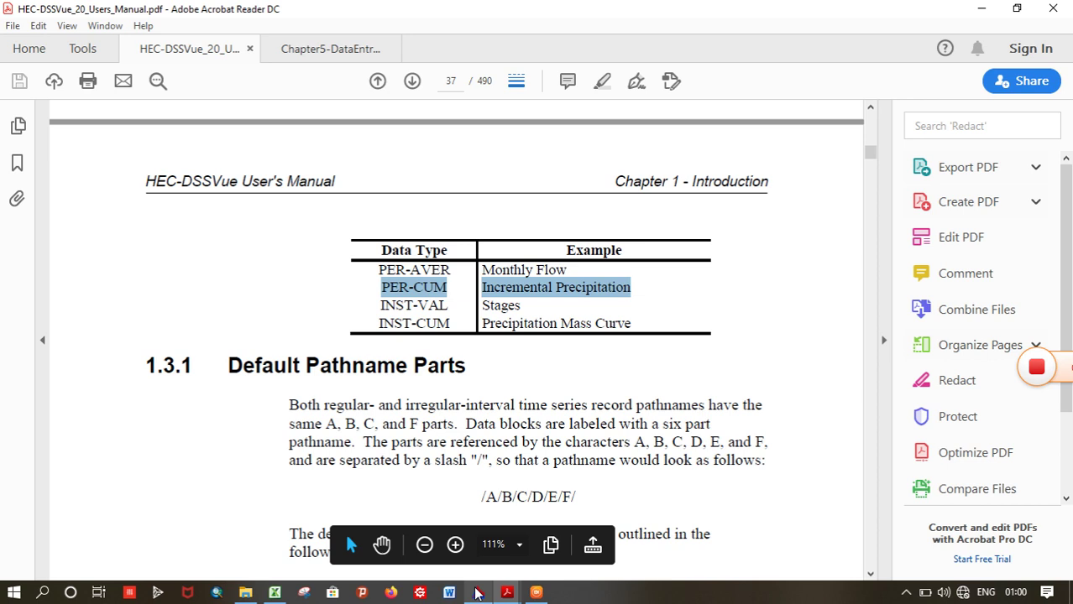
mouse_move(476, 593)
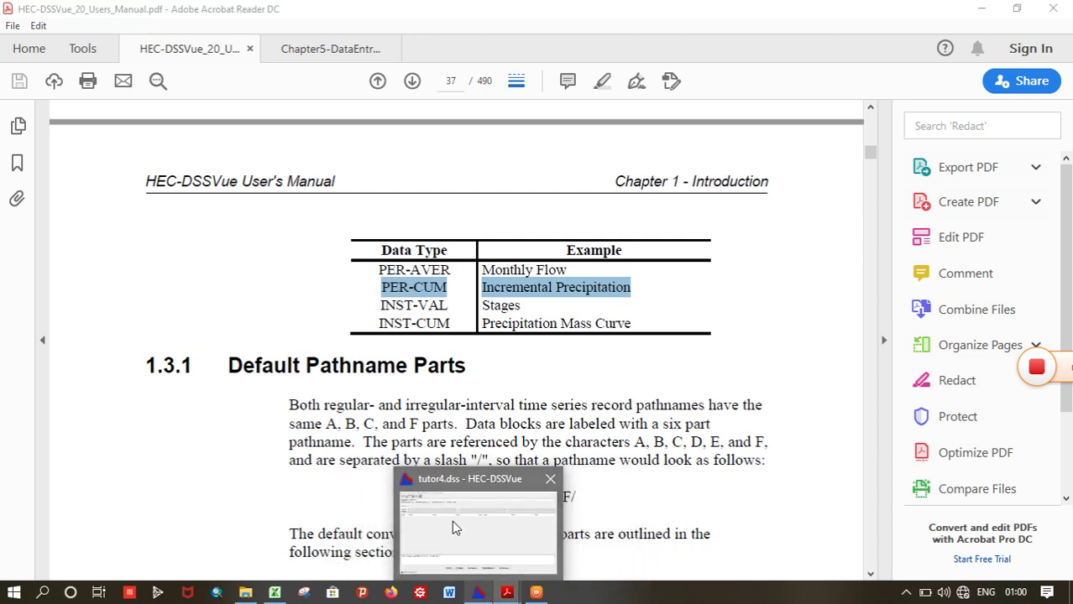
- Start a time series import via Data Entry > Import > Time Series Data
click(451, 520)
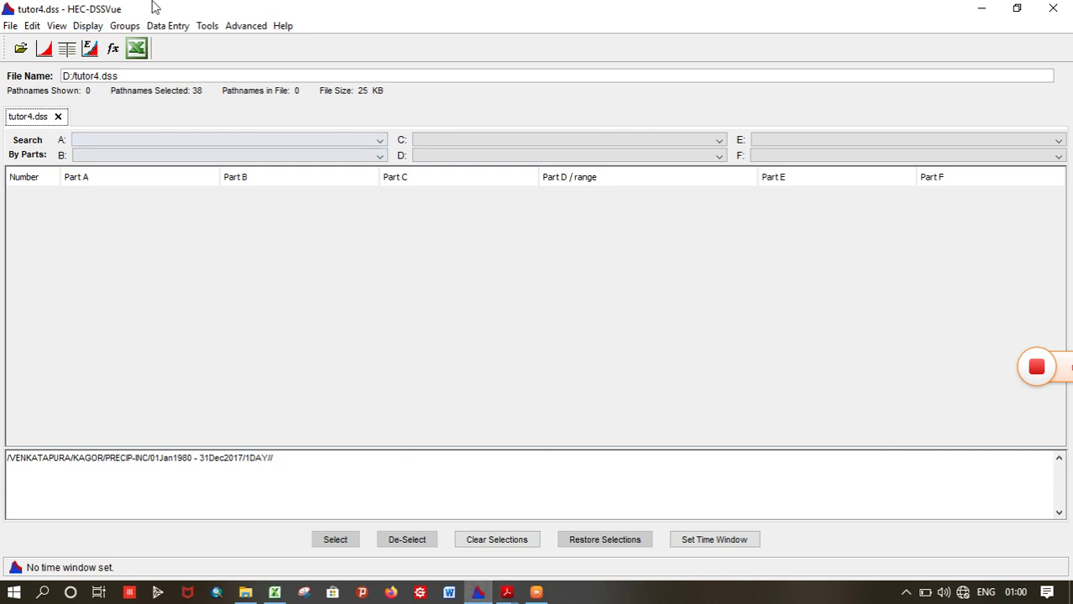
click(165, 31)
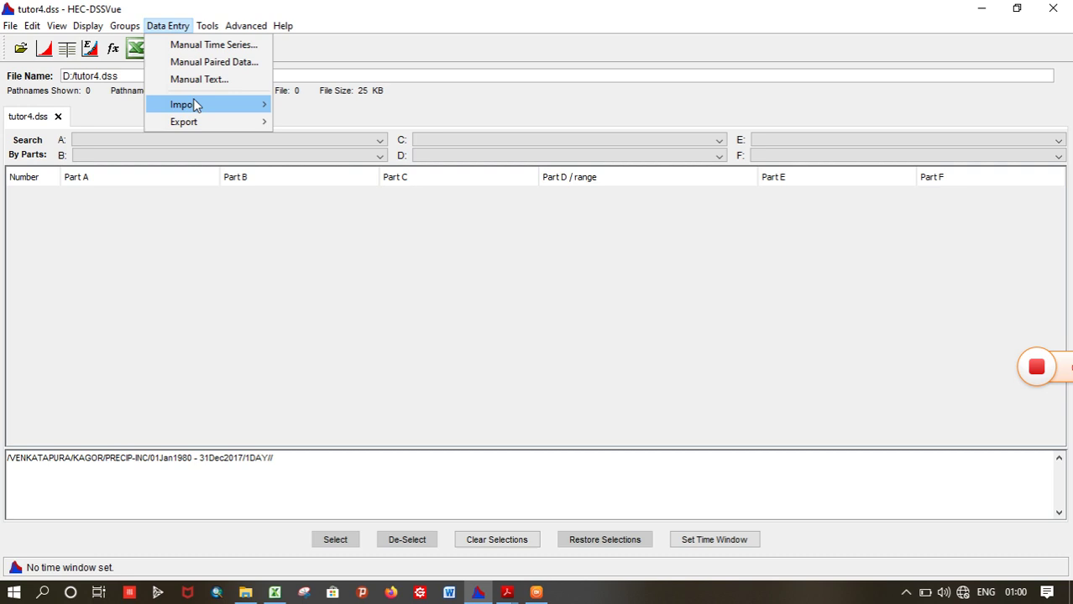
mouse_move(193, 105)
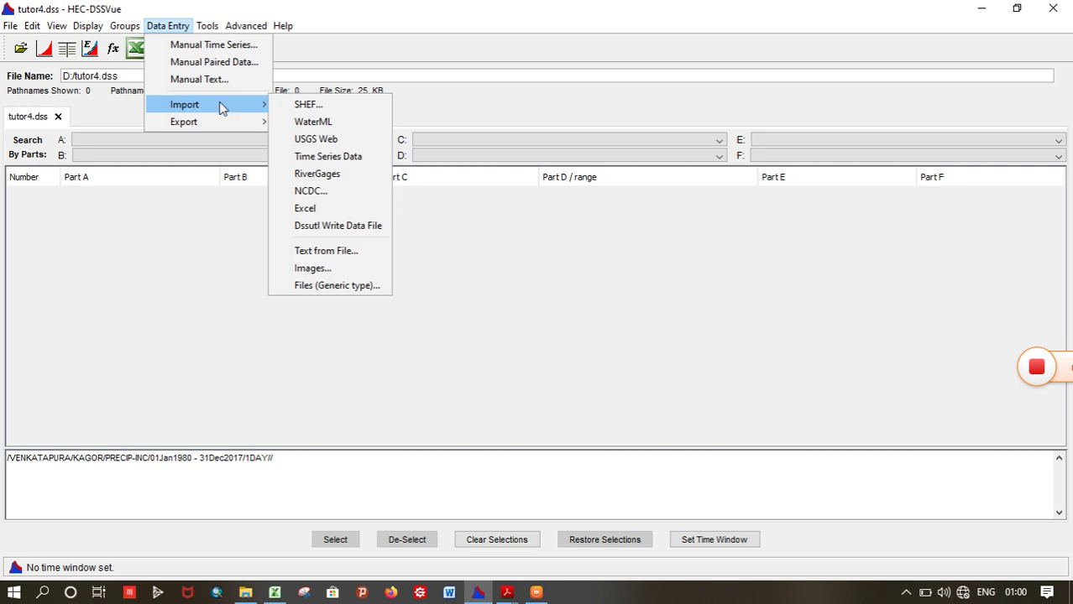
click(321, 162)
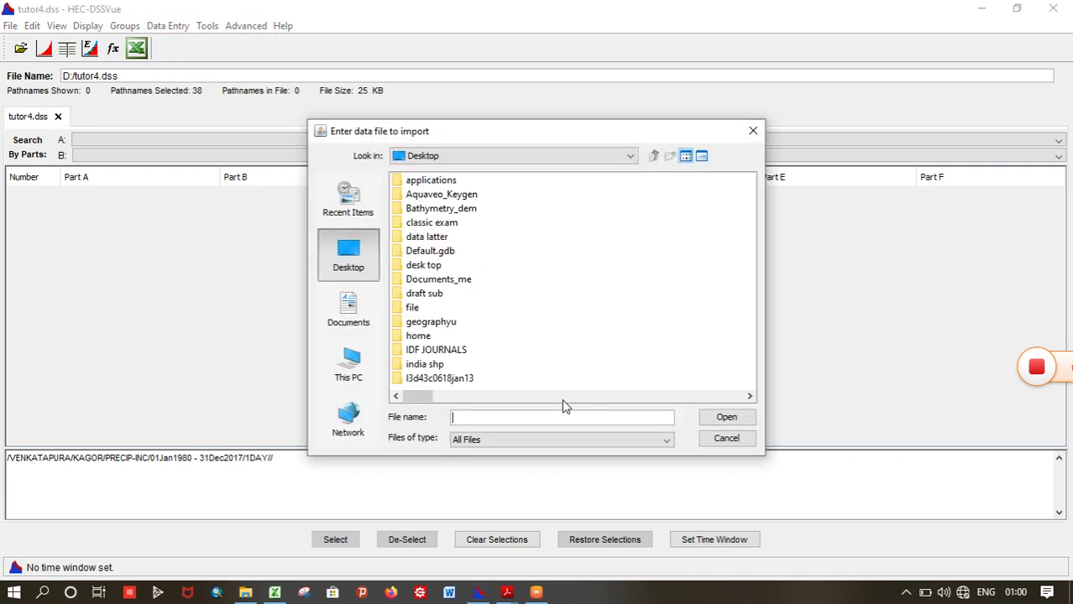
scroll(562, 399, right, 2)
scroll(597, 404, right, 2)
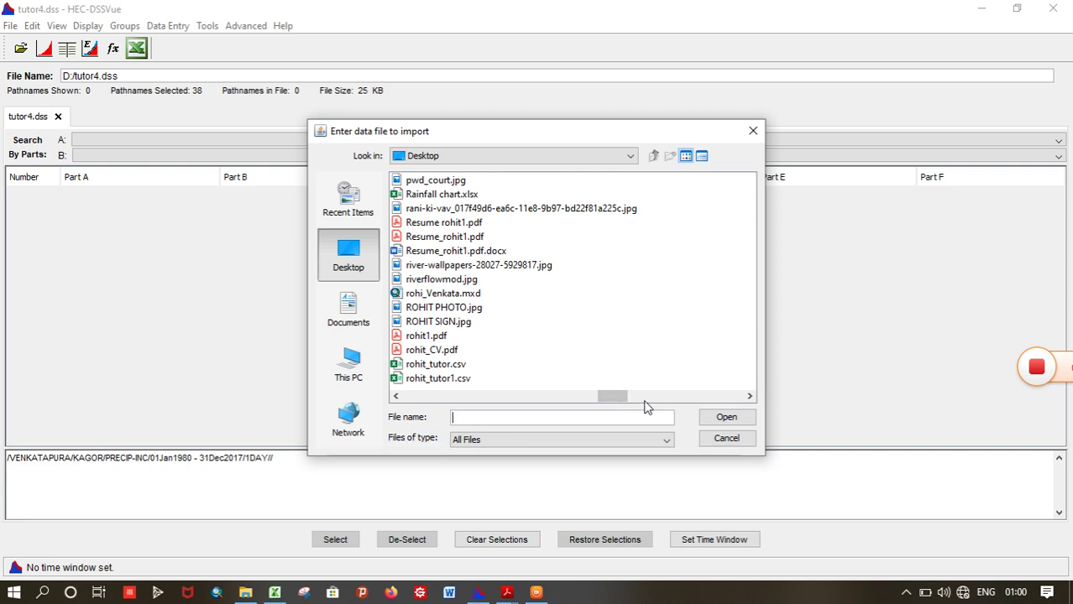
scroll(642, 394, right, 1)
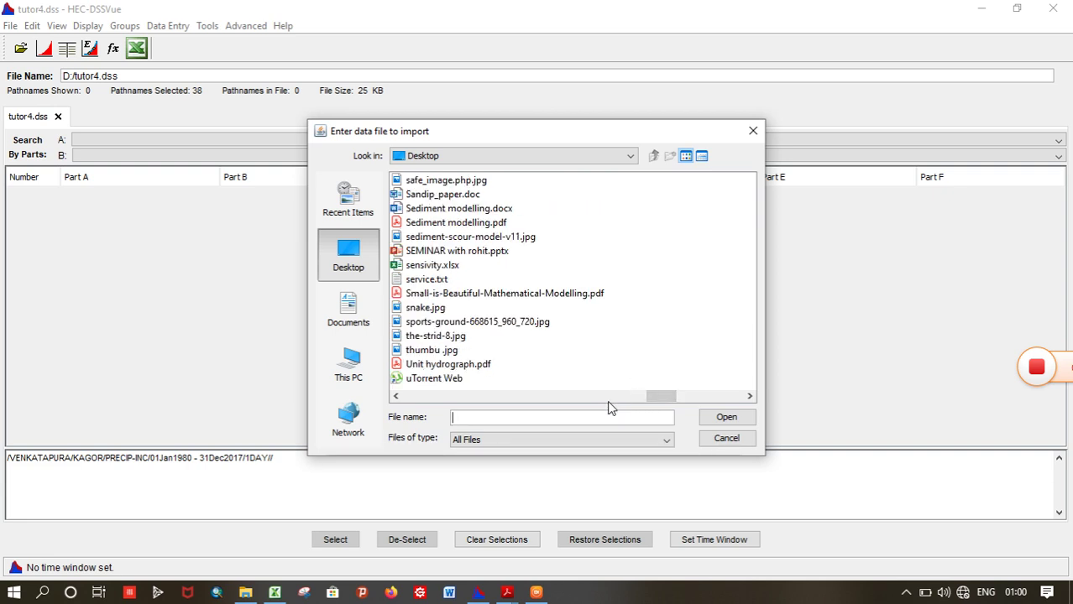
scroll(633, 403, left, 1)
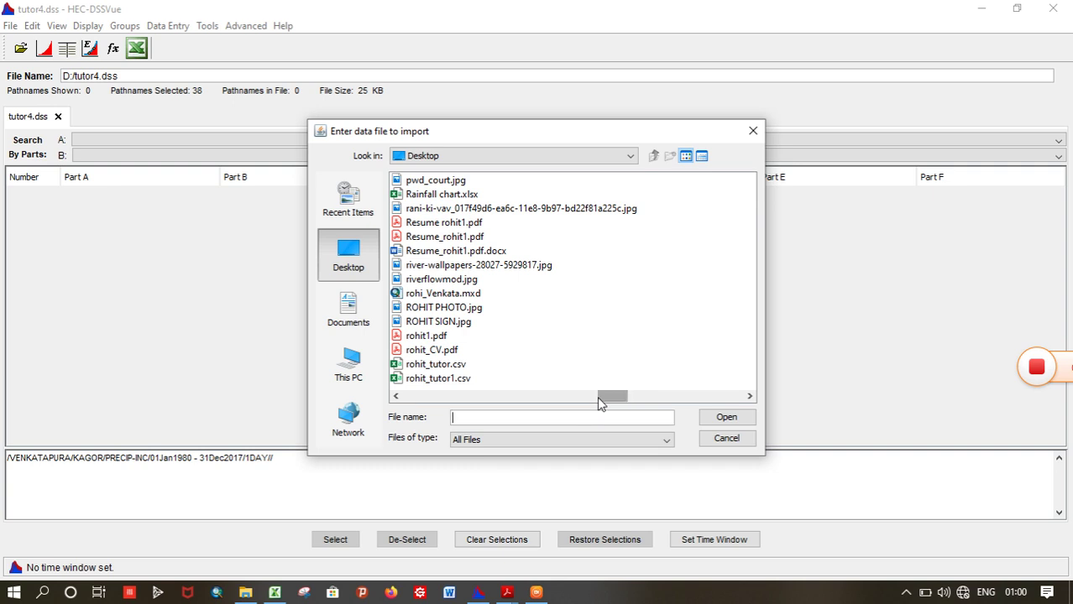
click(642, 399)
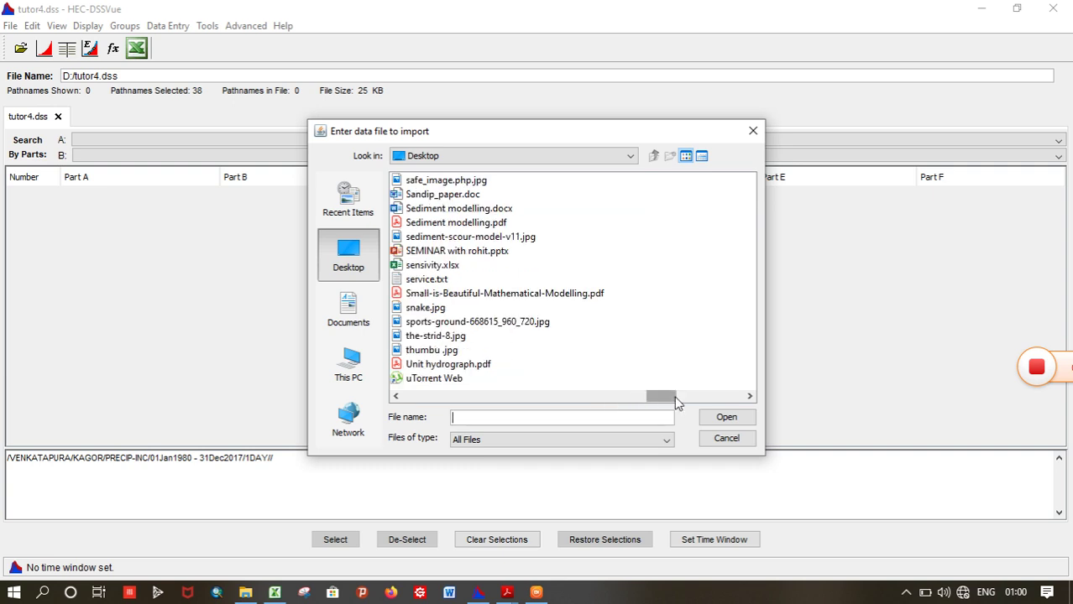
click(693, 404)
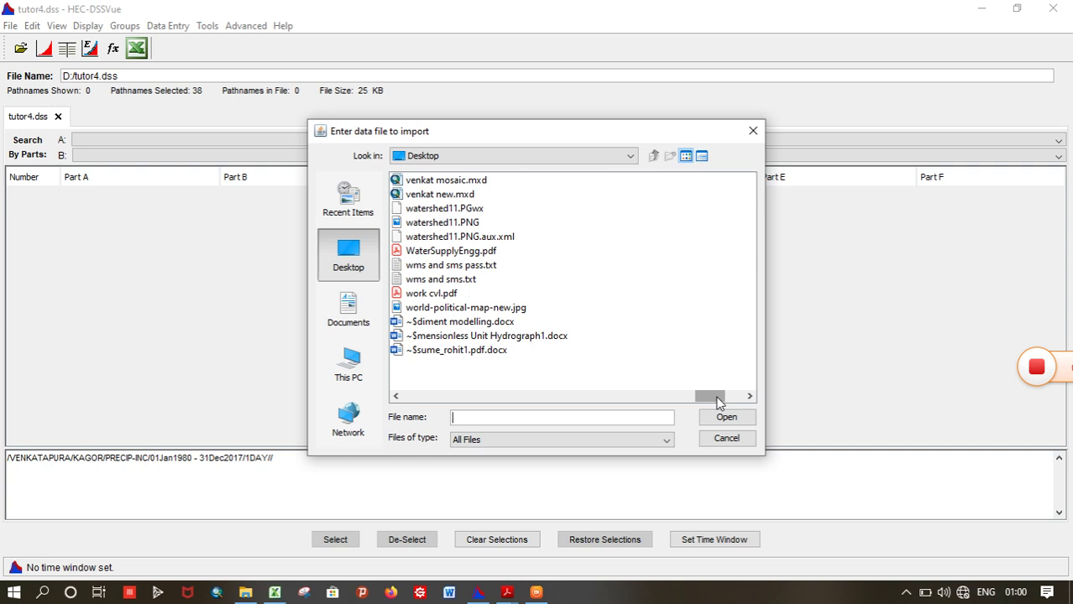
drag(718, 403, 411, 402)
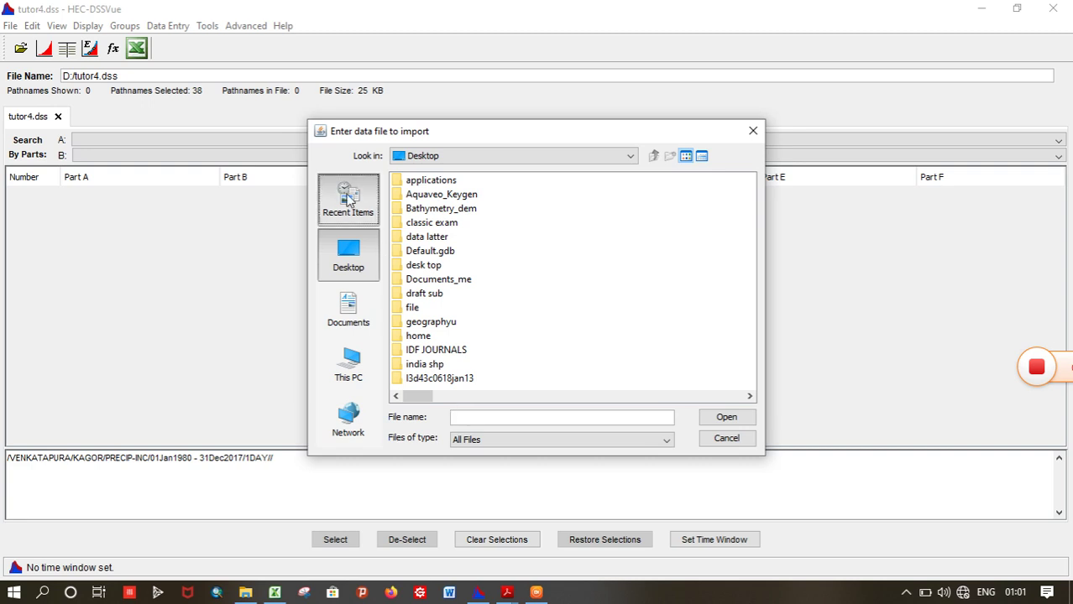
- Browse to the Desktop and open rohit_tutor1.csv for import
click(349, 198)
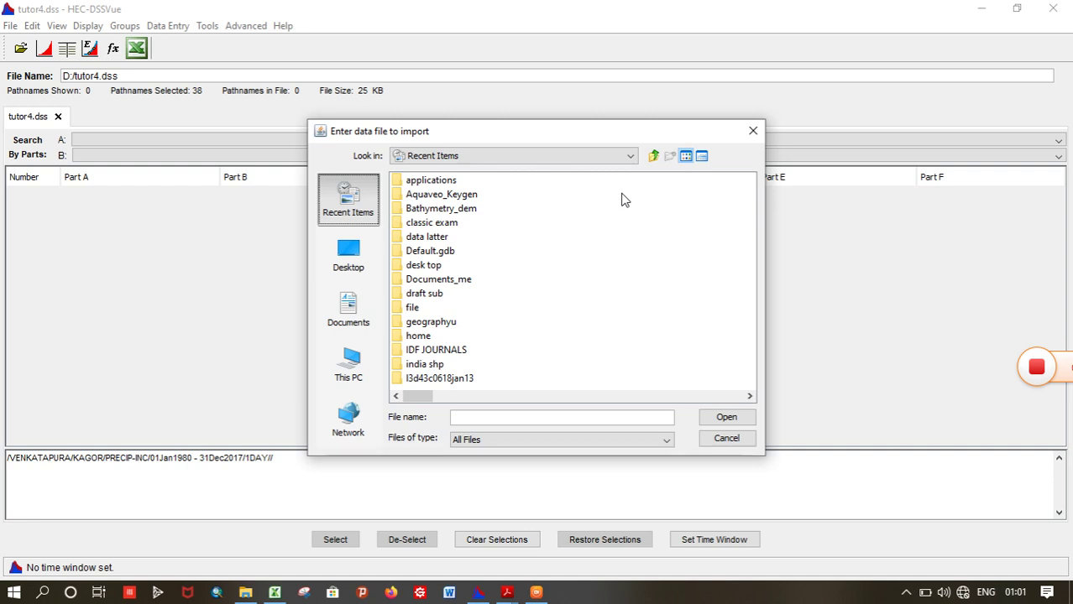
click(527, 397)
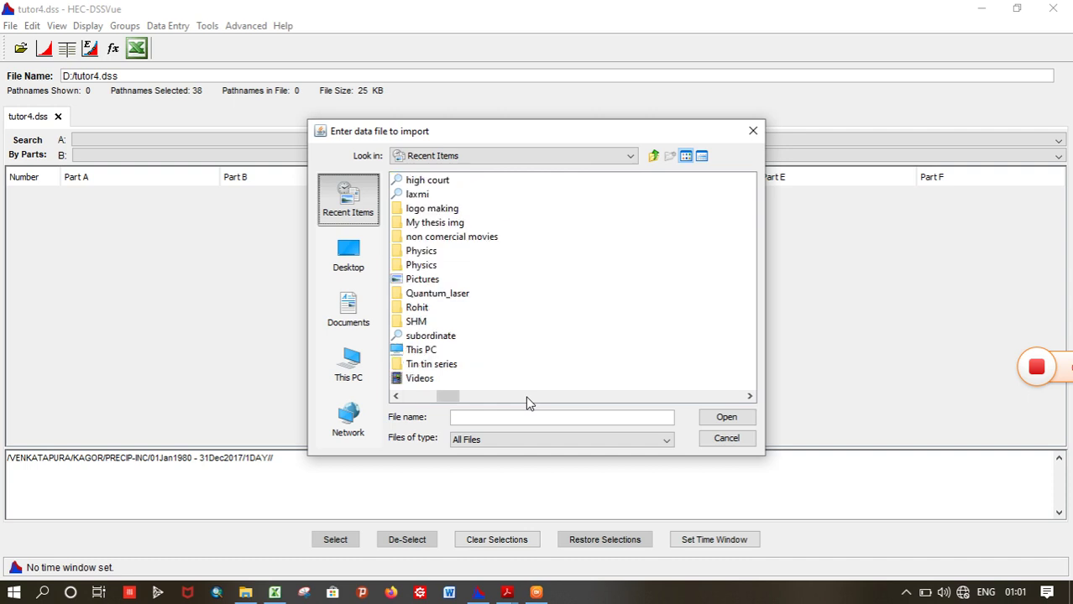
click(527, 397)
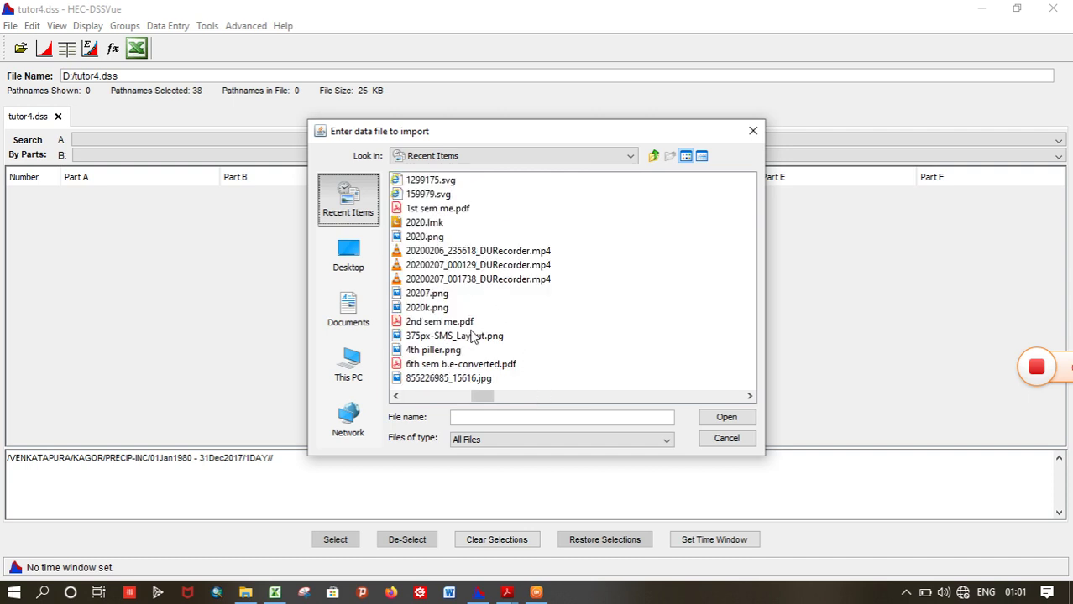
click(424, 398)
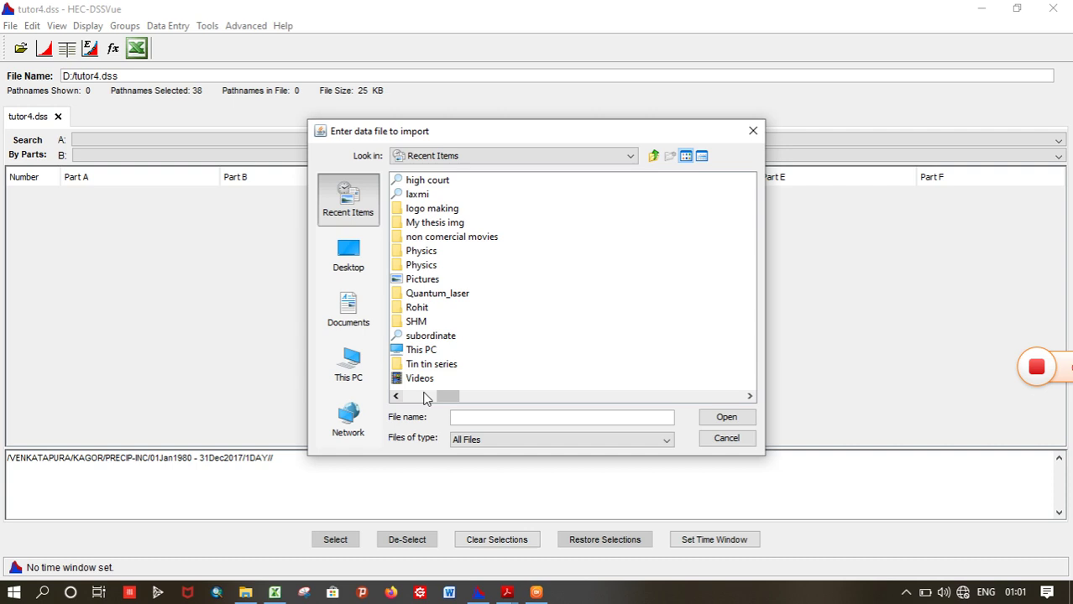
click(407, 398)
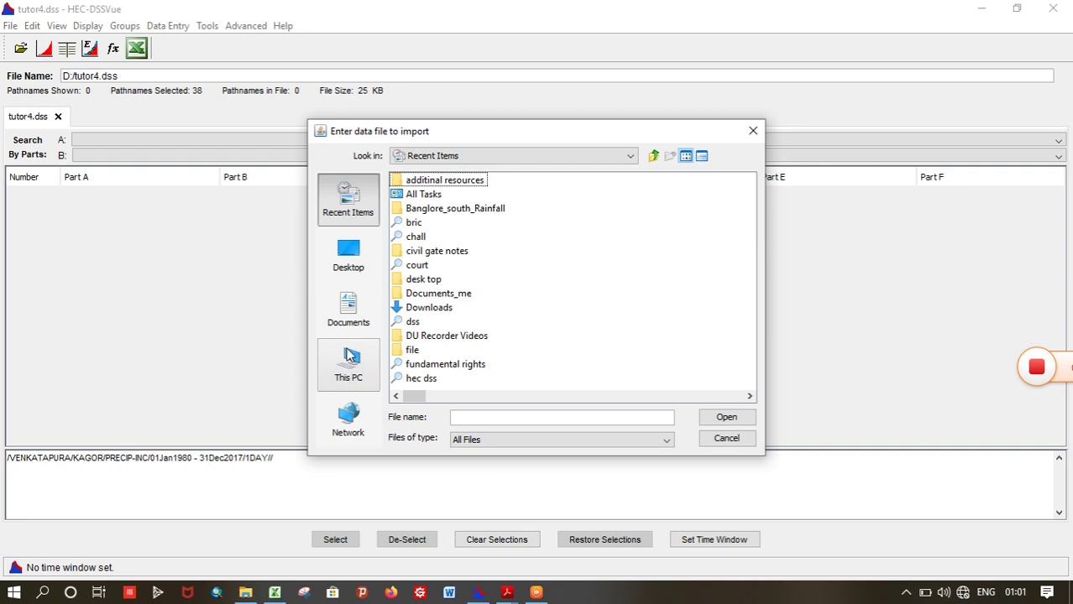
click(357, 276)
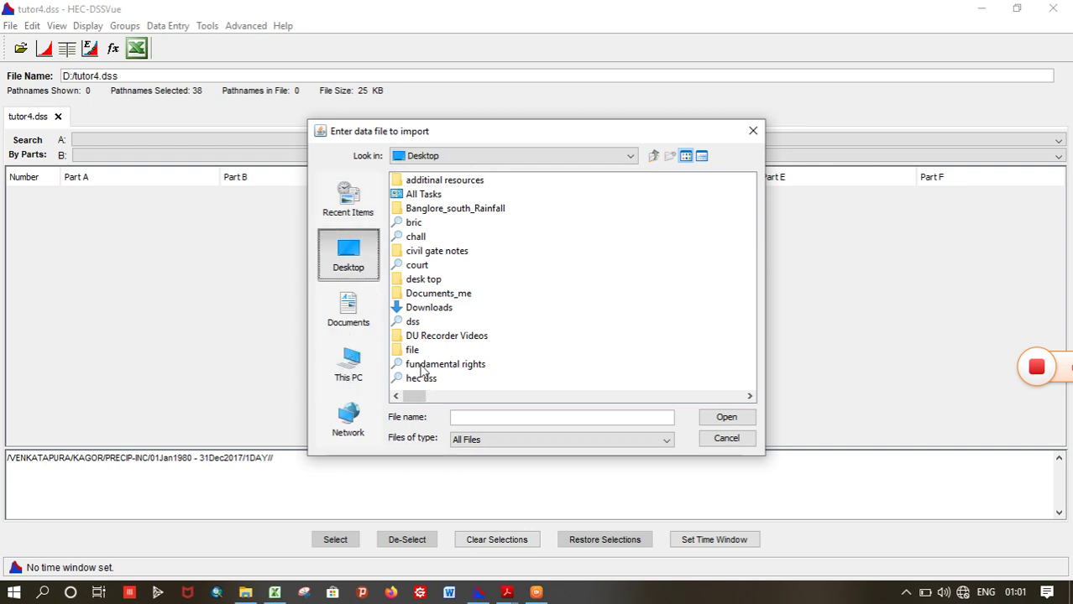
click(344, 257)
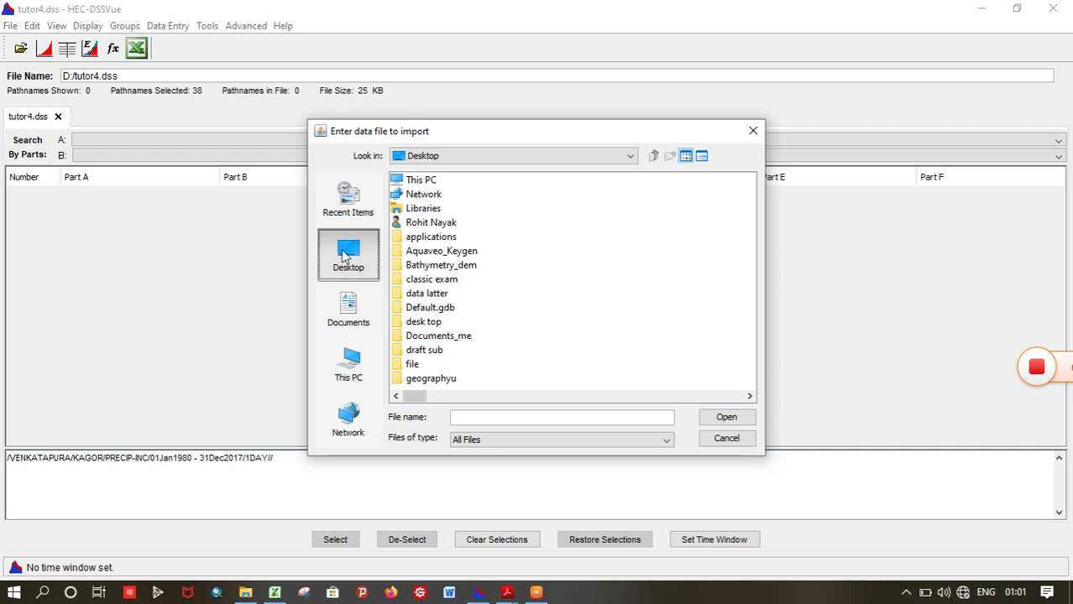
click(515, 397)
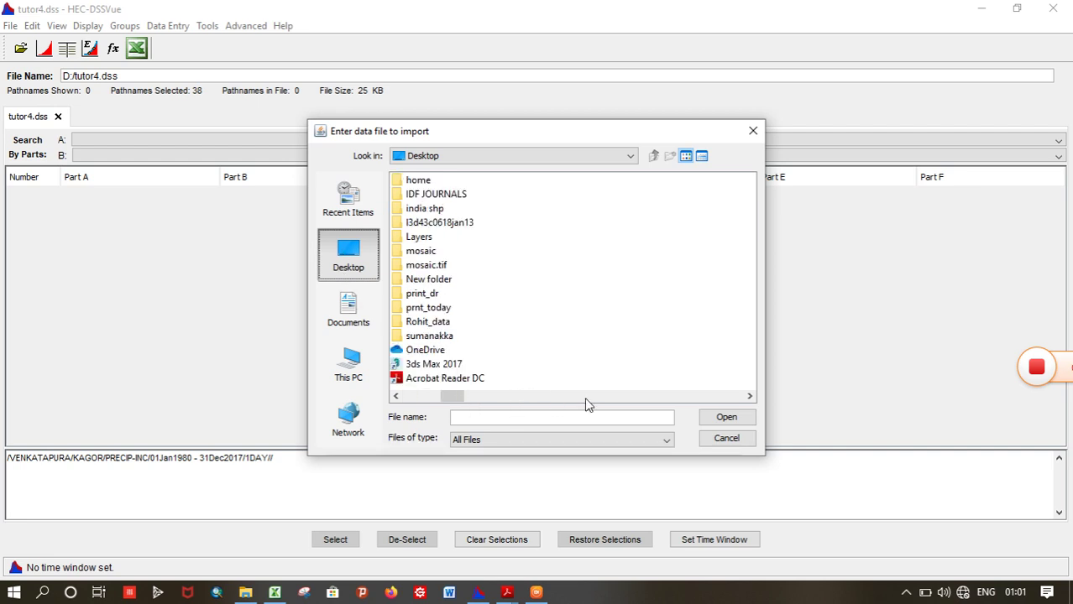
click(587, 398)
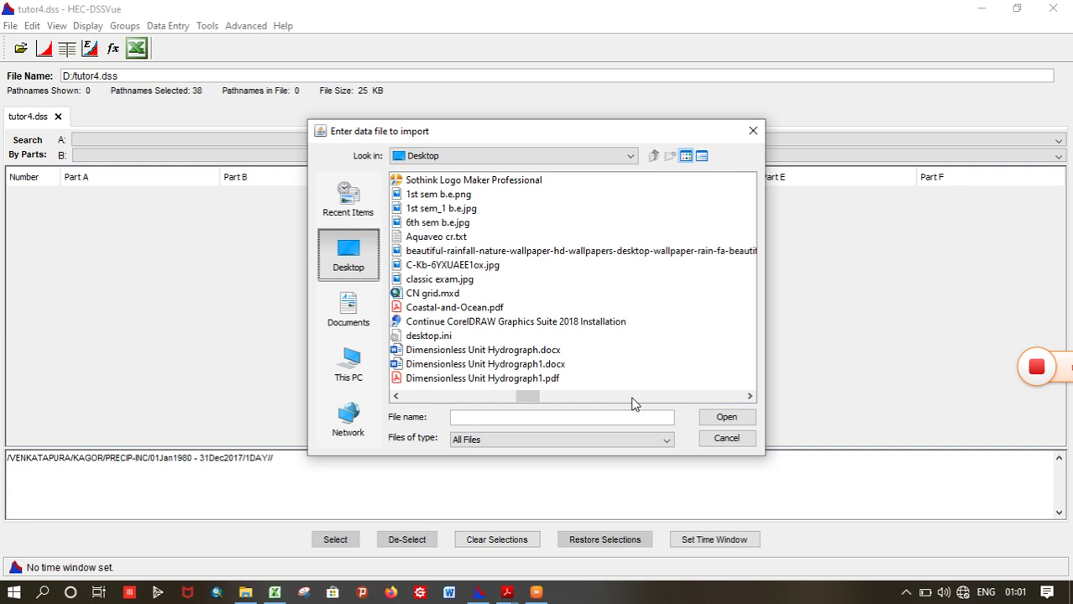
scroll(647, 403, down, 10)
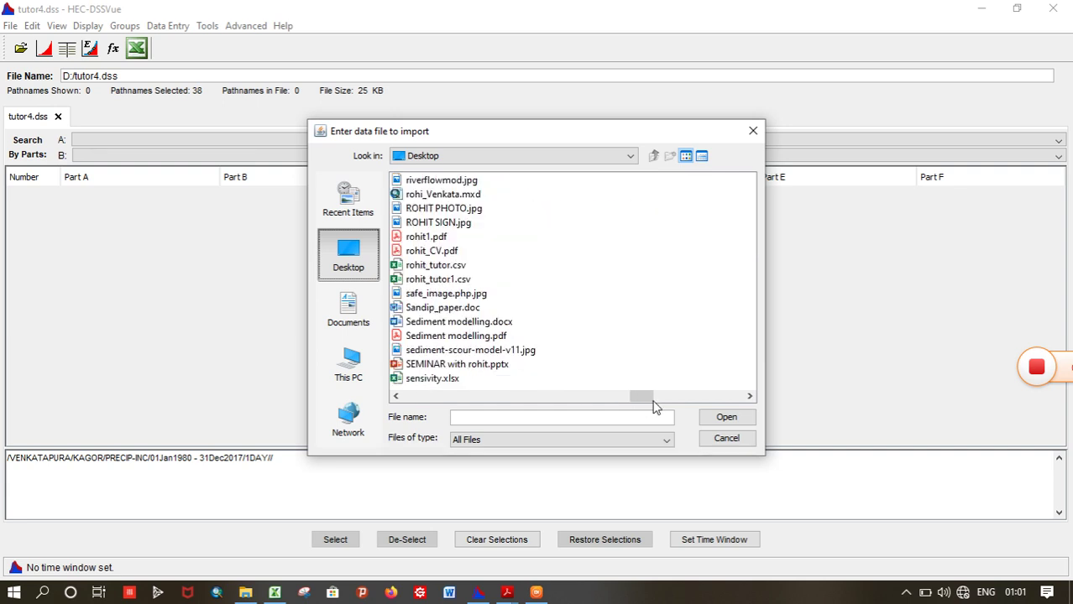
scroll(655, 403, down, 3)
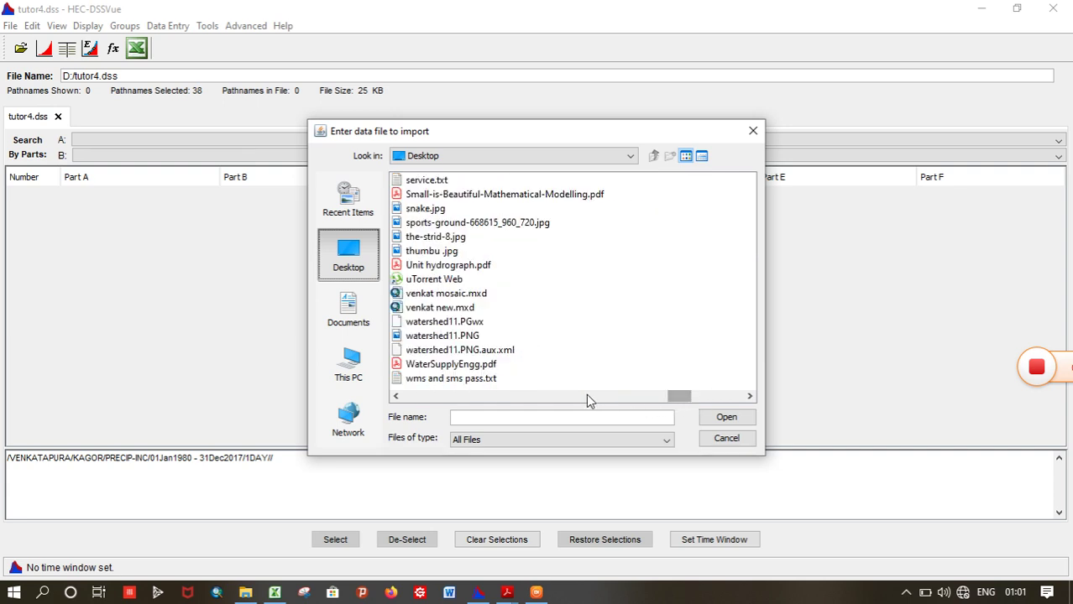
scroll(588, 399, up, 3)
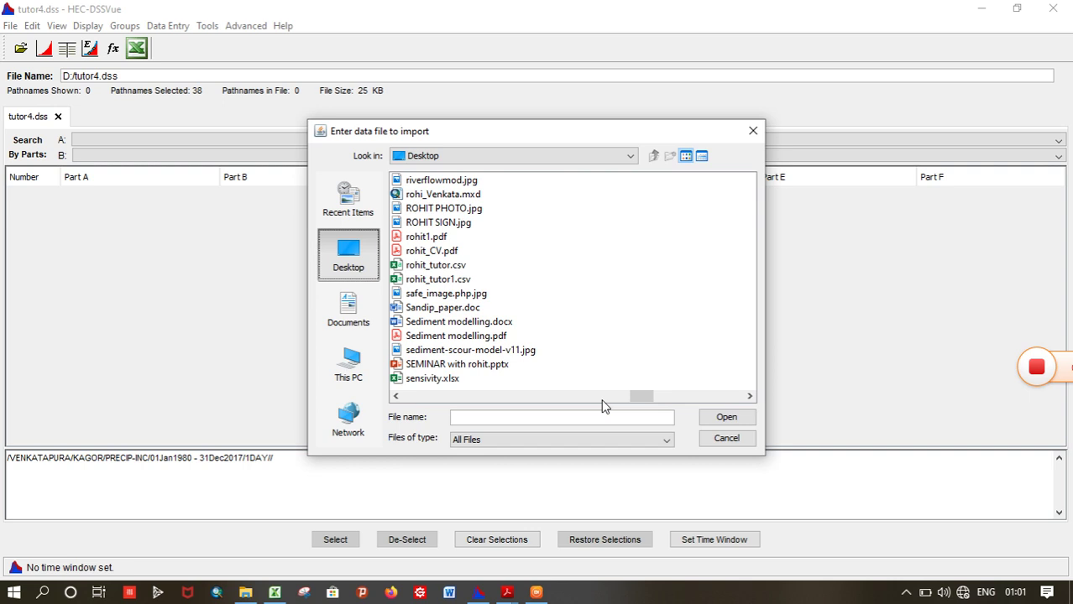
click(442, 280)
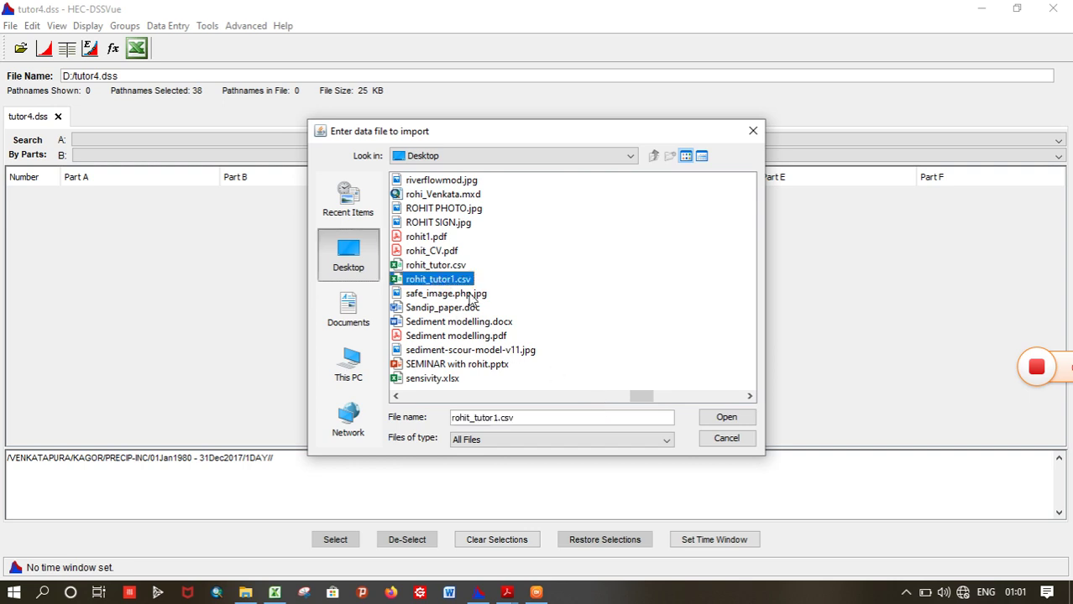
click(717, 418)
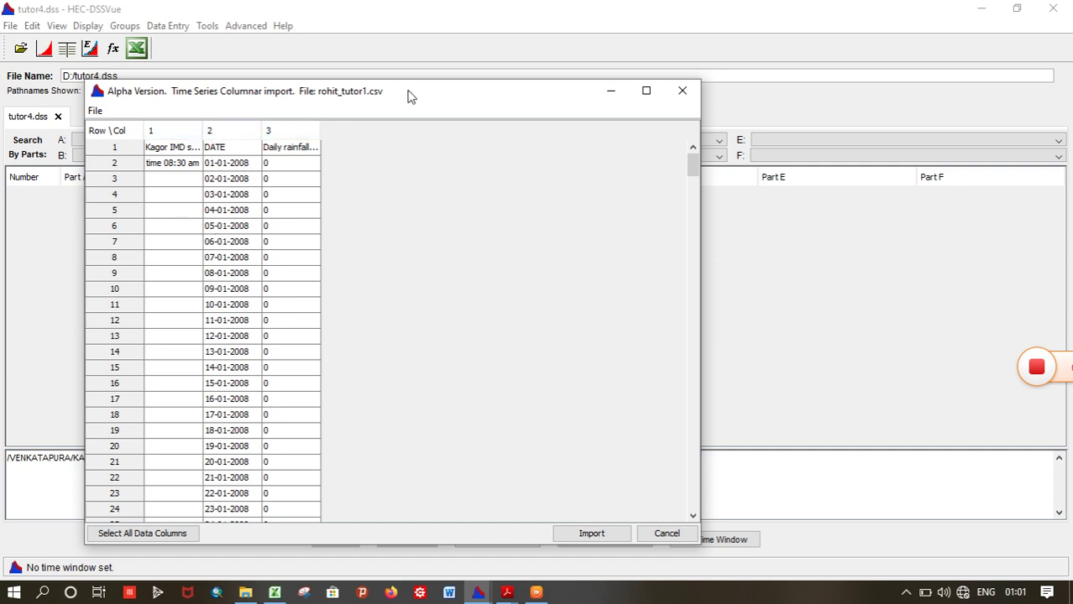
- Select the daily rainfall values in column 3 of the preview and import them
drag(451, 98, 513, 90)
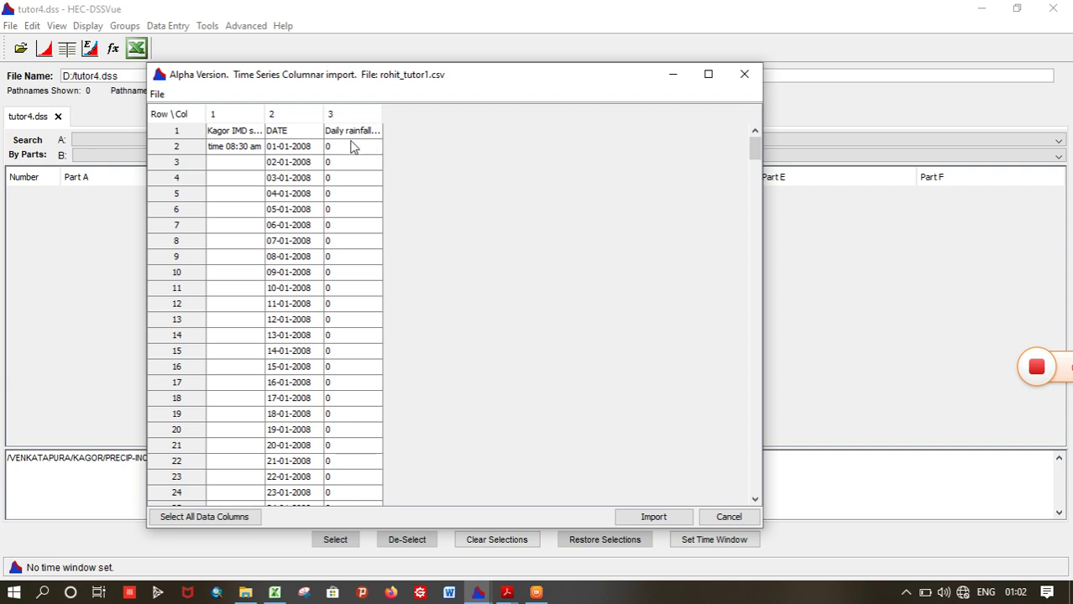
drag(352, 149, 369, 500)
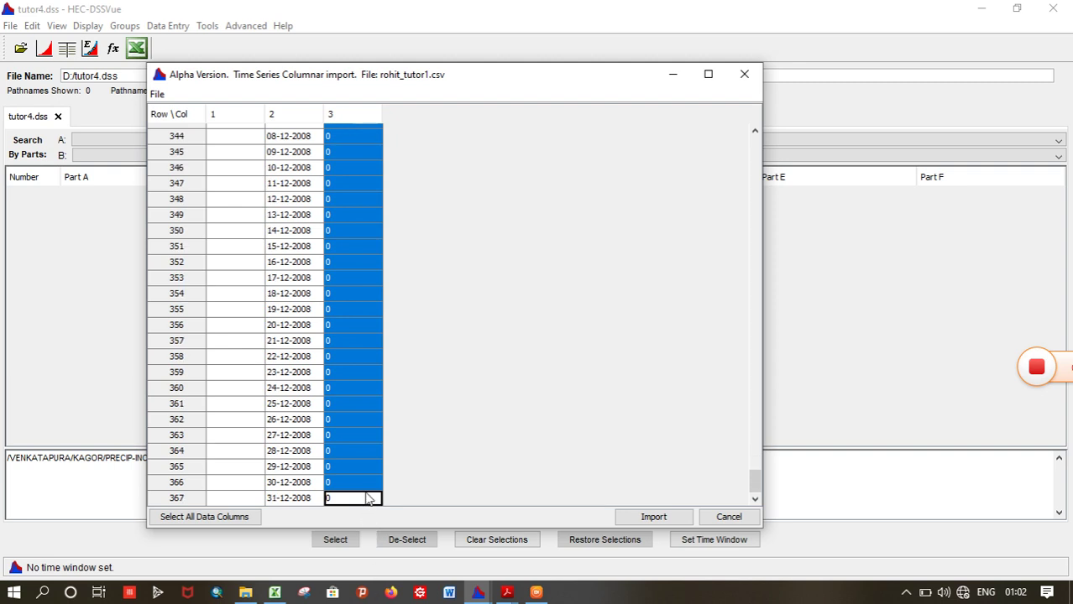
click(673, 517)
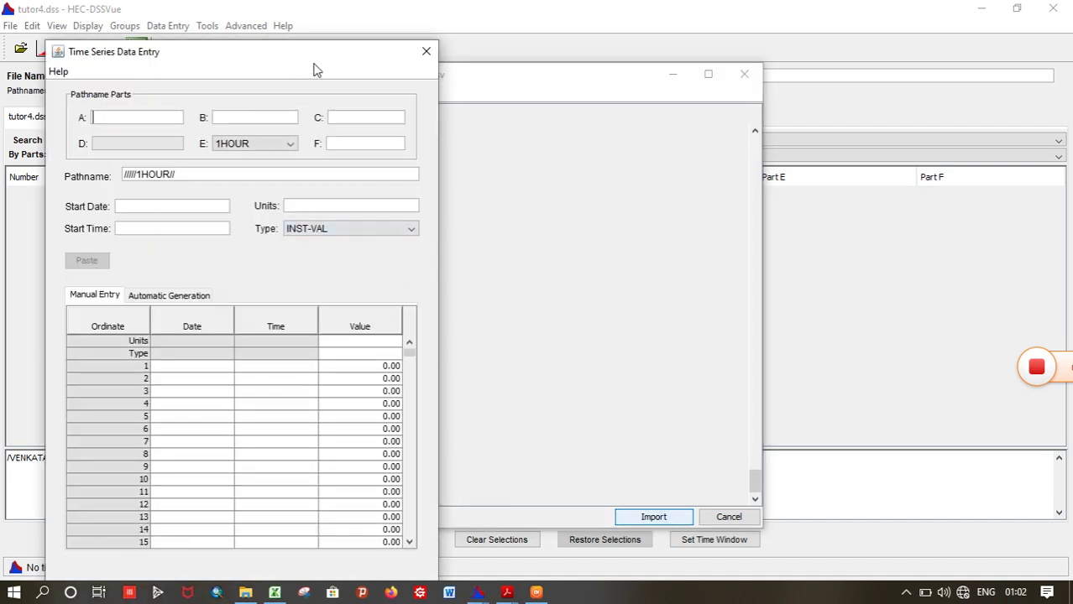
- Set the time interval to 1DAY and pathname Part A to WATERSHED
drag(316, 58, 613, 26)
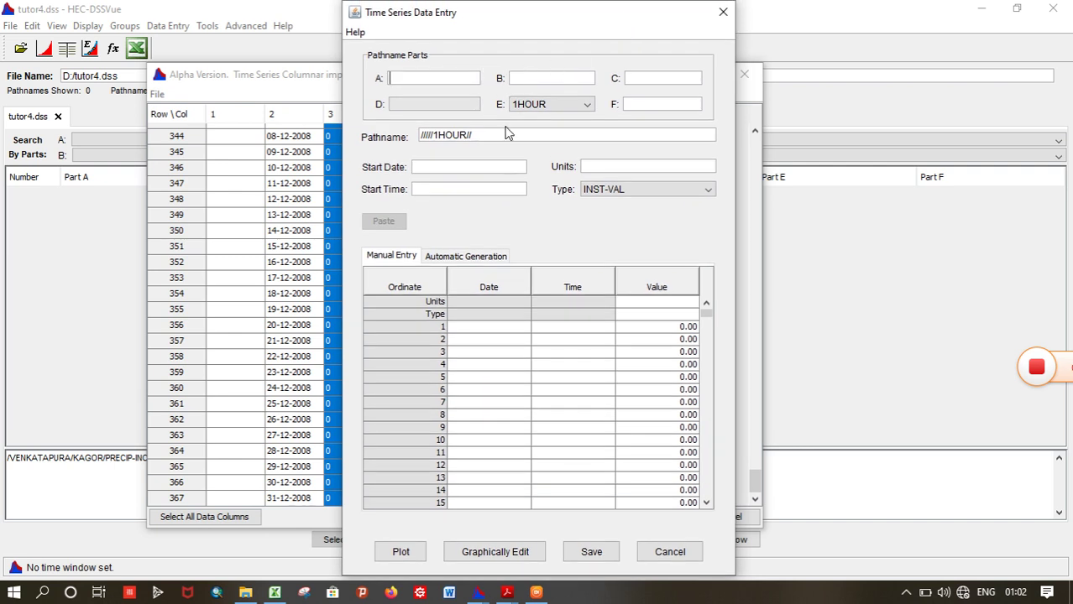
click(565, 109)
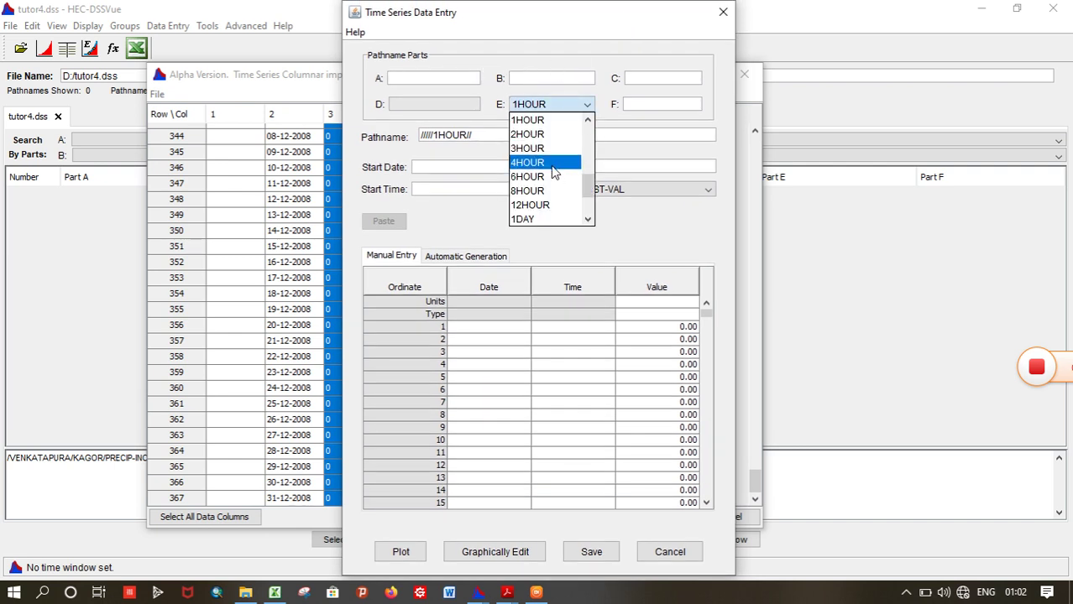
click(551, 219)
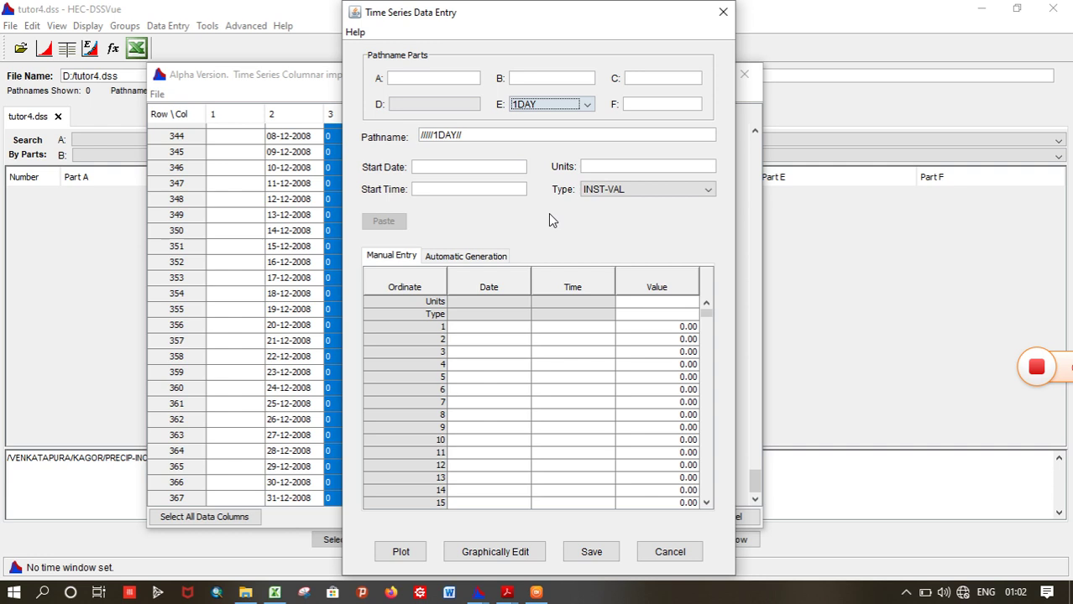
click(415, 79)
key(Caps_Lock)
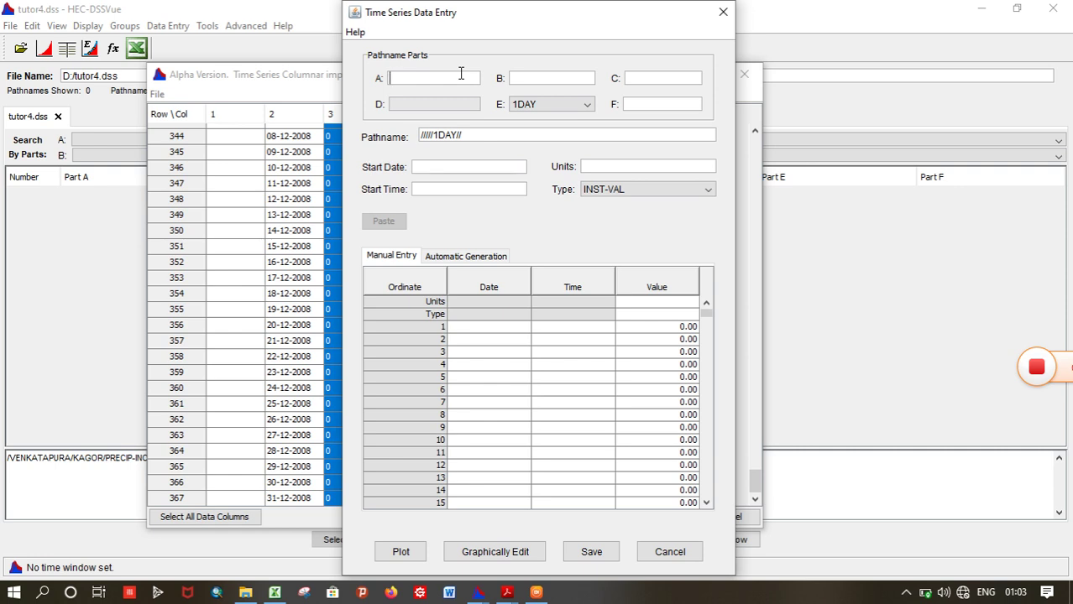
text(WATERSHED)
- Enter STATION as Part B, PRECIP_INC as Part C, and MM as the units
click(553, 76)
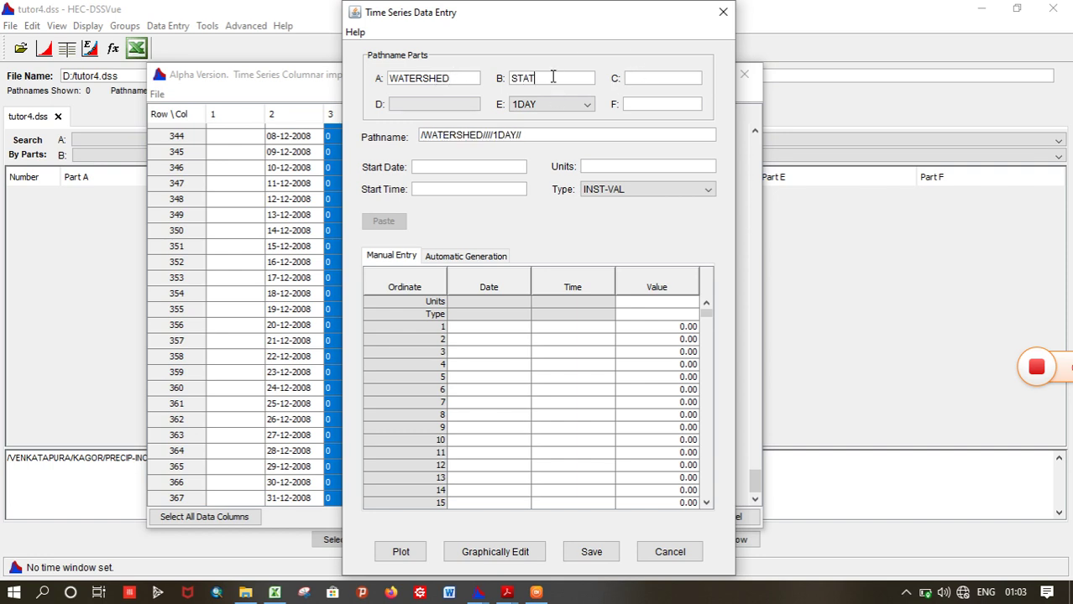
text(STATION)
click(659, 77)
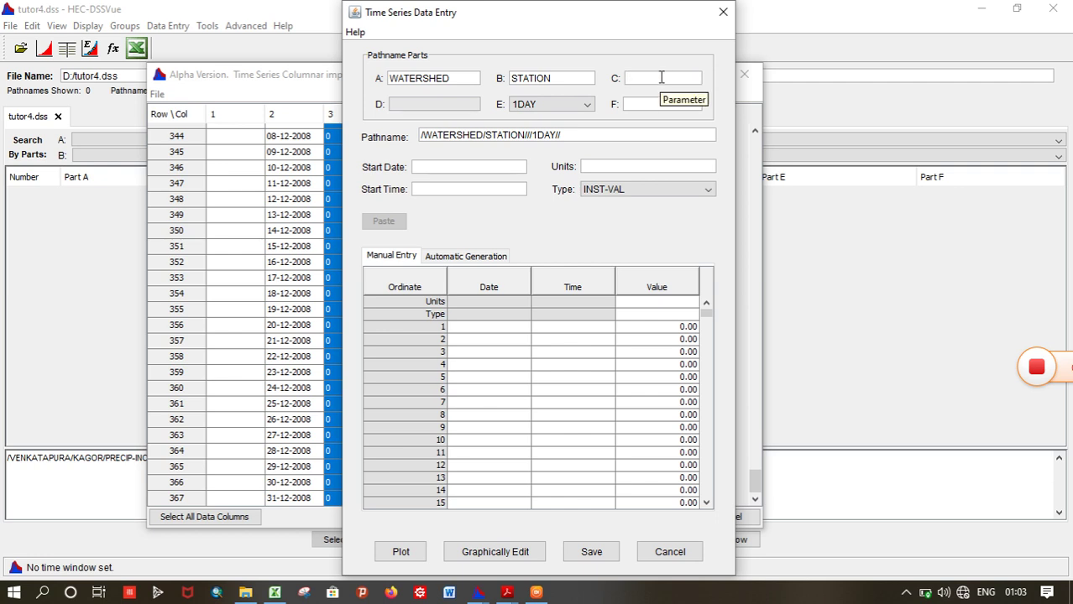
text(PRECIP)
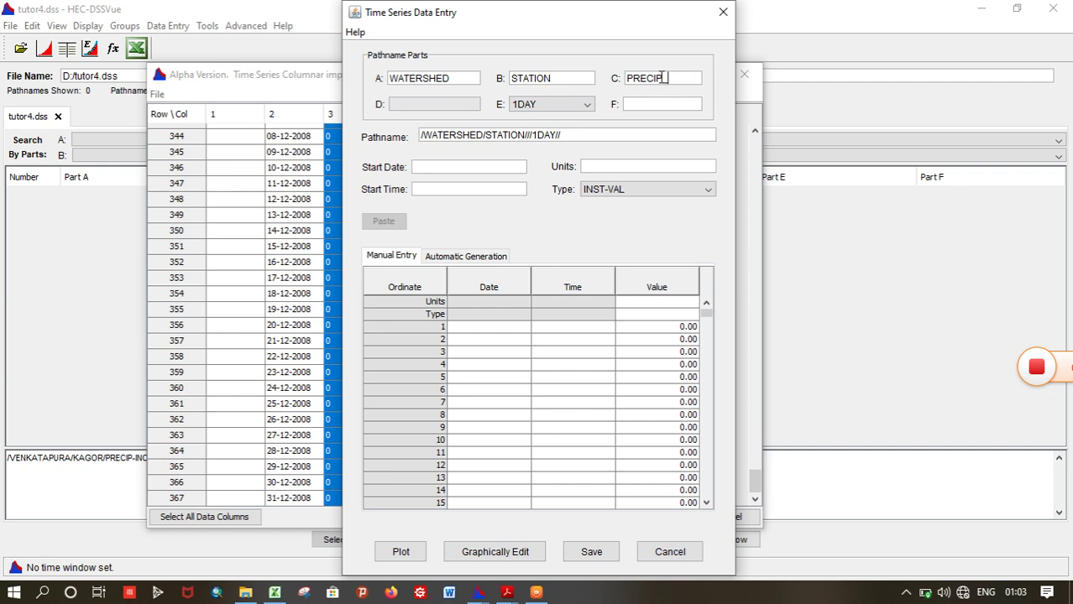
text(_INC)
click(597, 163)
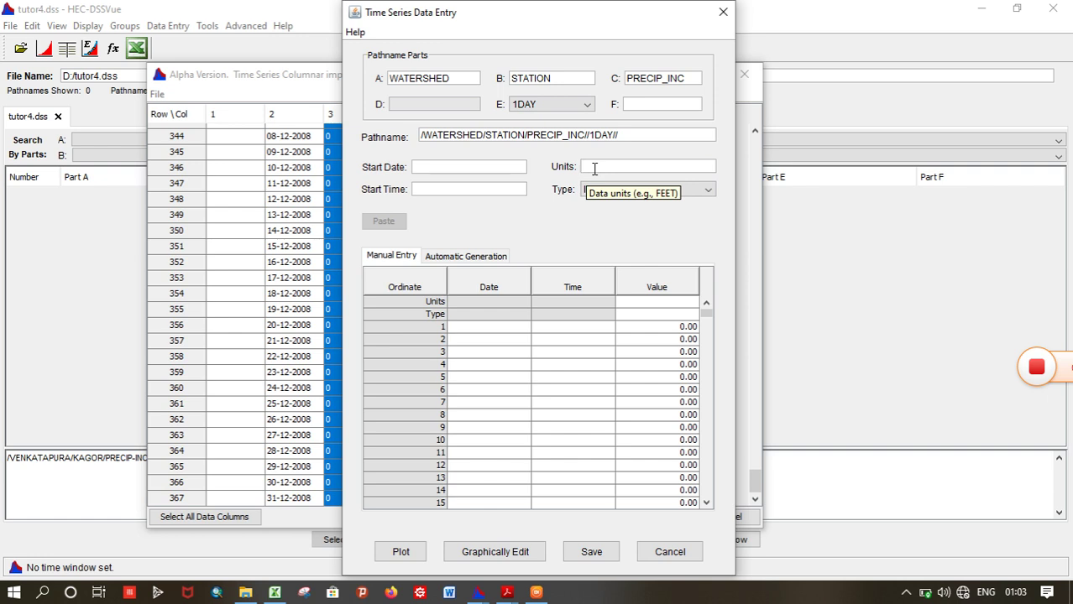
text(MM)
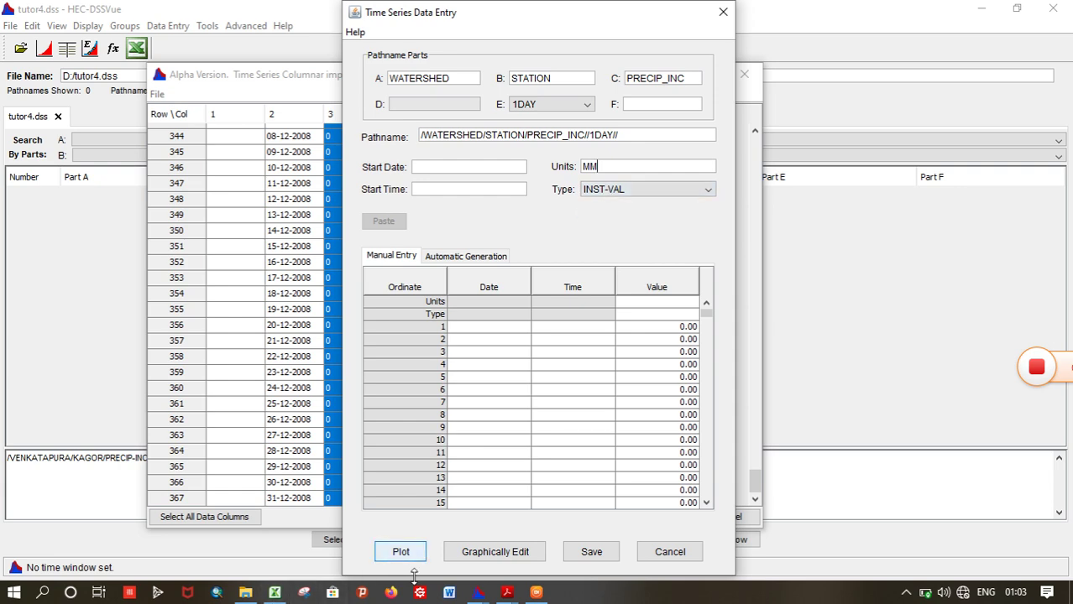
mouse_move(506, 596)
mouse_move(426, 502)
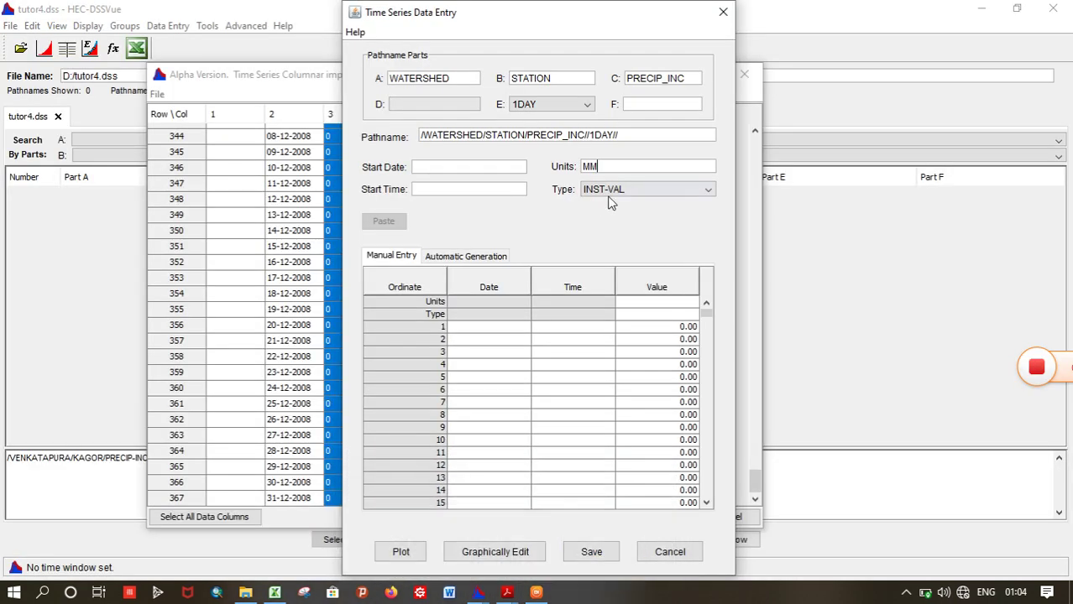
key(Tab)
- Set data type PER-CUM, start date 01JAN2008 and start time 08:30 to generate the dates
click(609, 195)
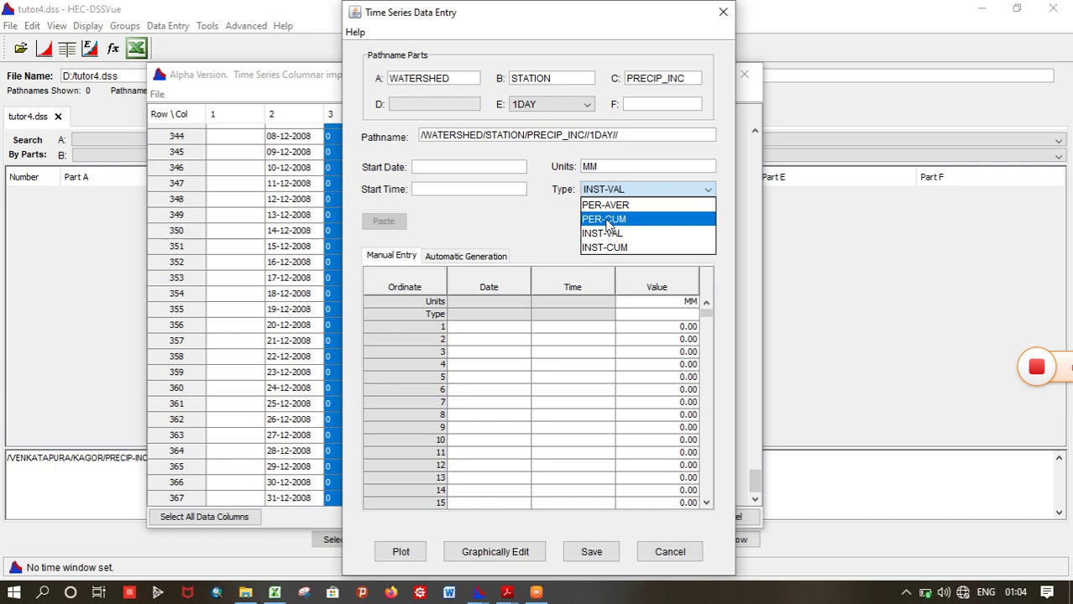
click(606, 220)
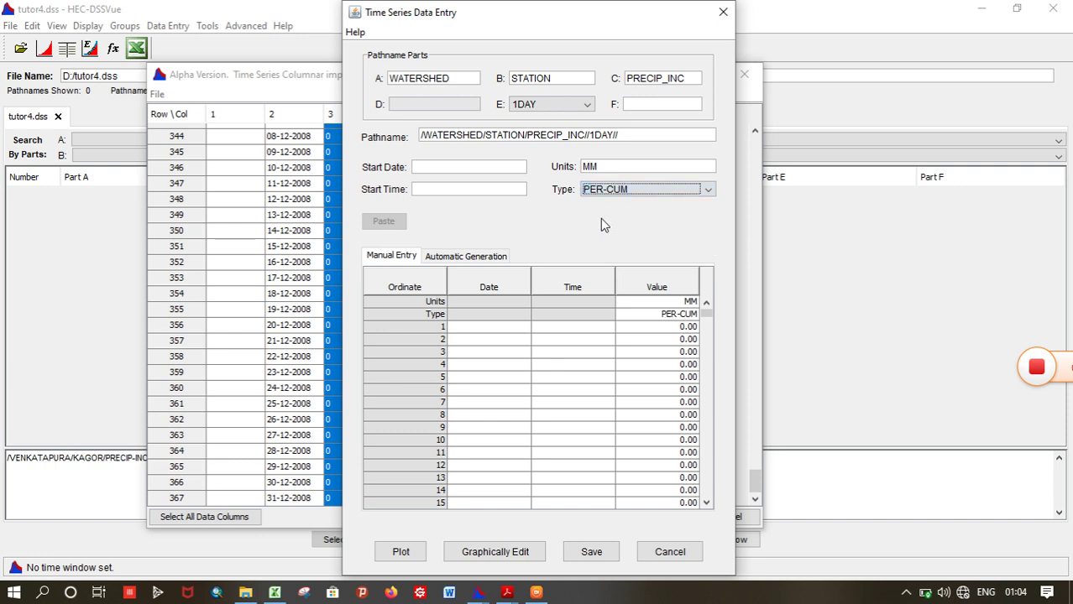
click(433, 167)
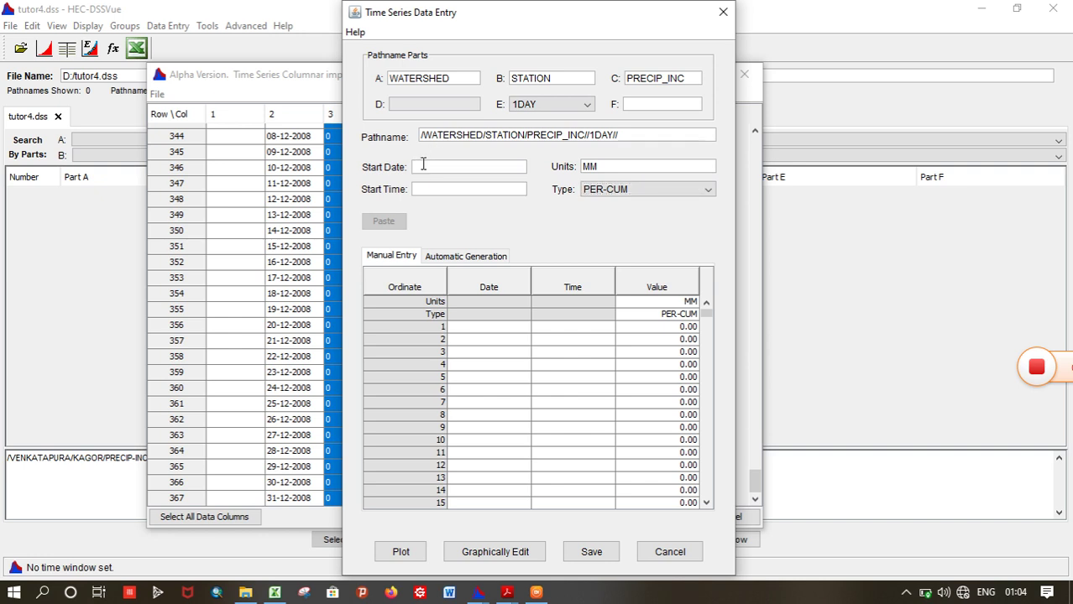
text(01)
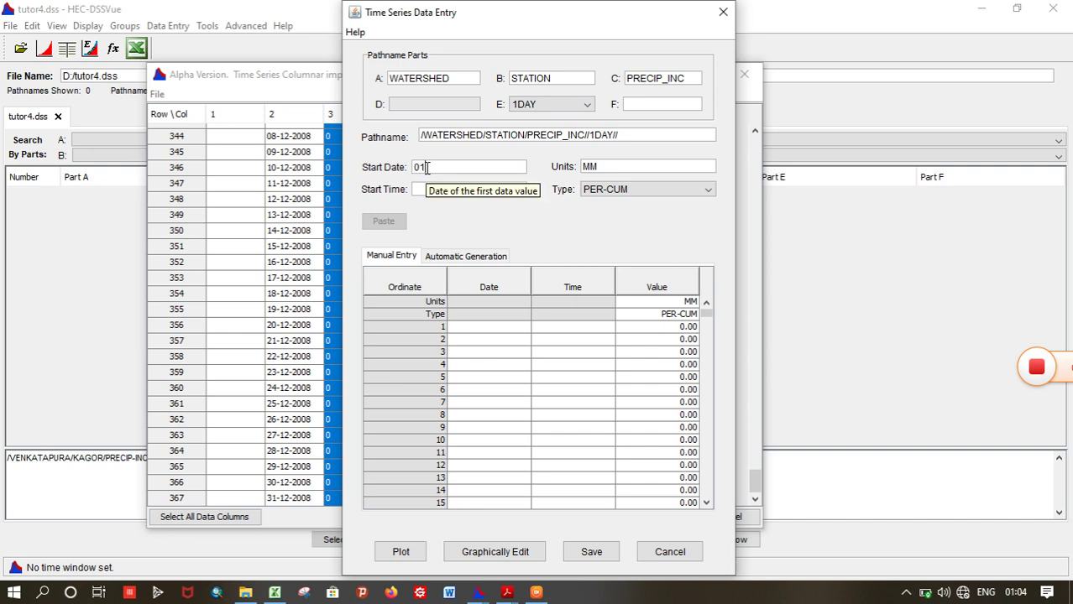
text(JAN2)
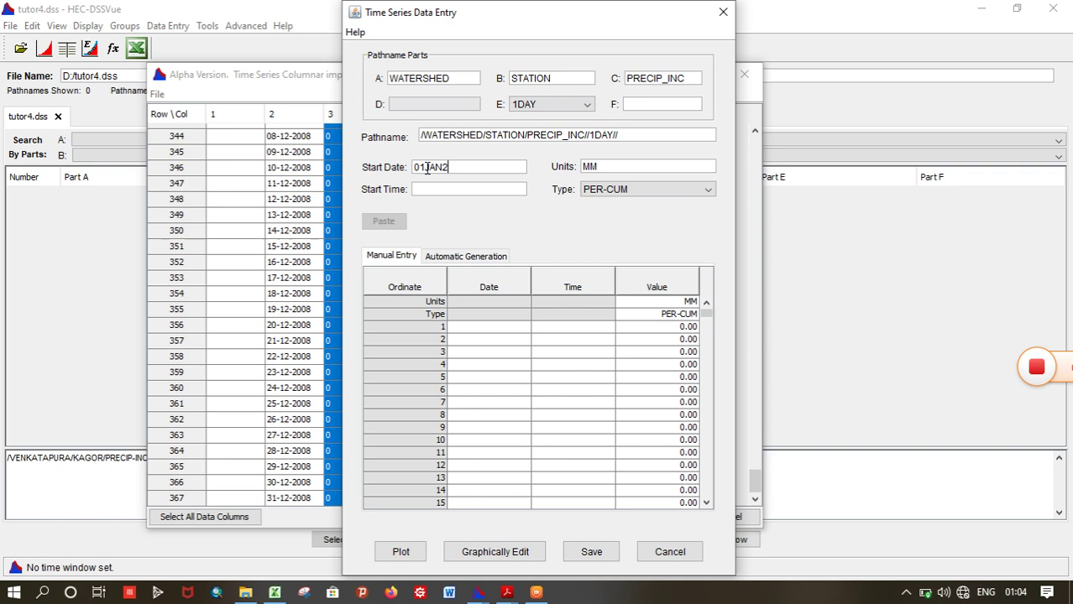
text(008)
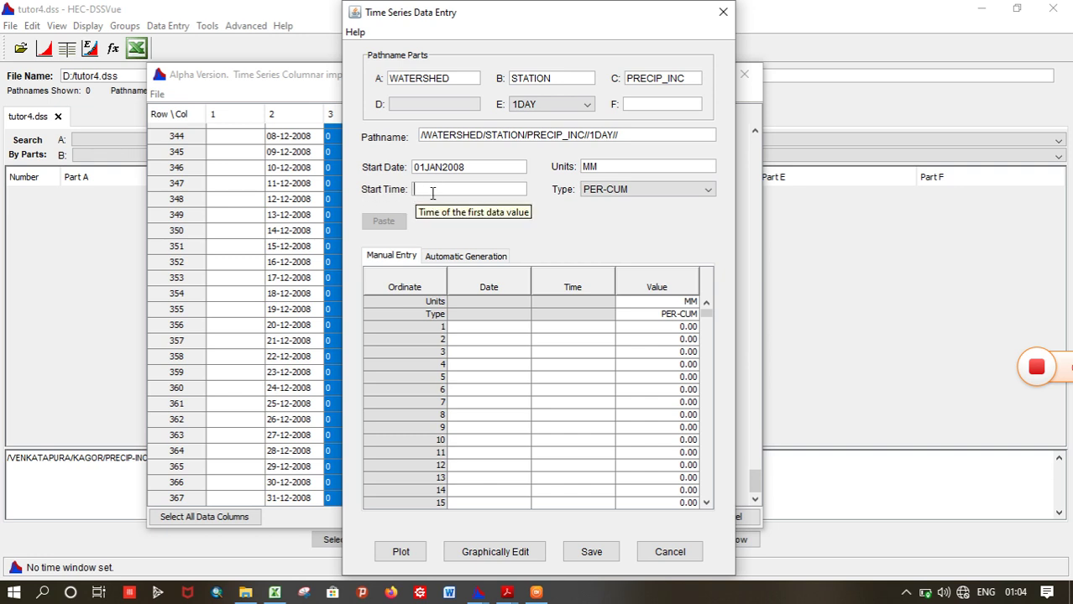
text(08:30)
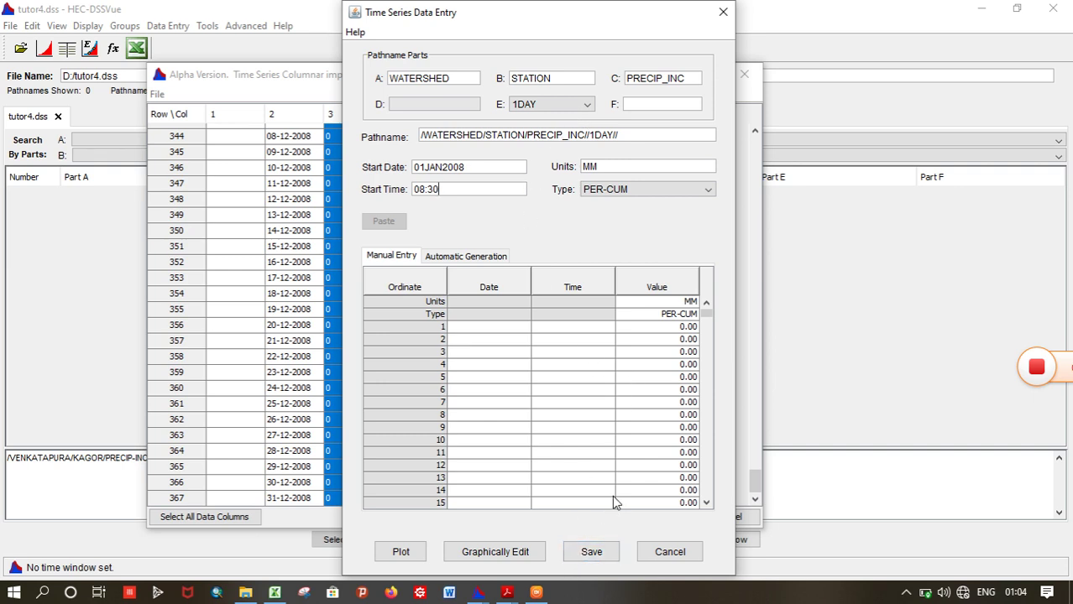
key(Tab)
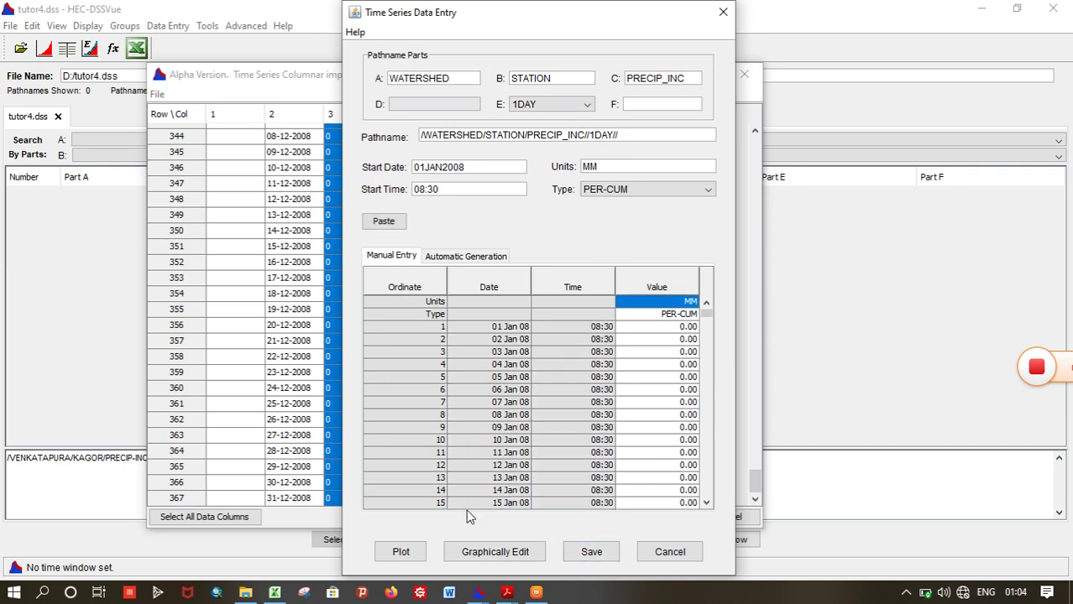
- Save the rainfall record, close the entry and import windows, and select the saved PRECIP_INC record
click(592, 552)
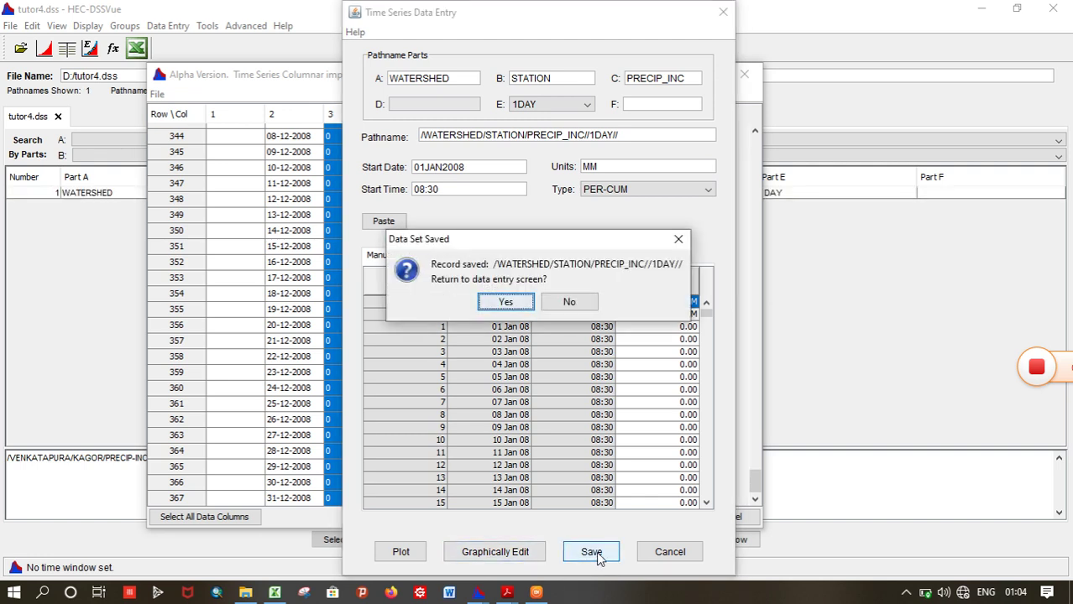
click(506, 302)
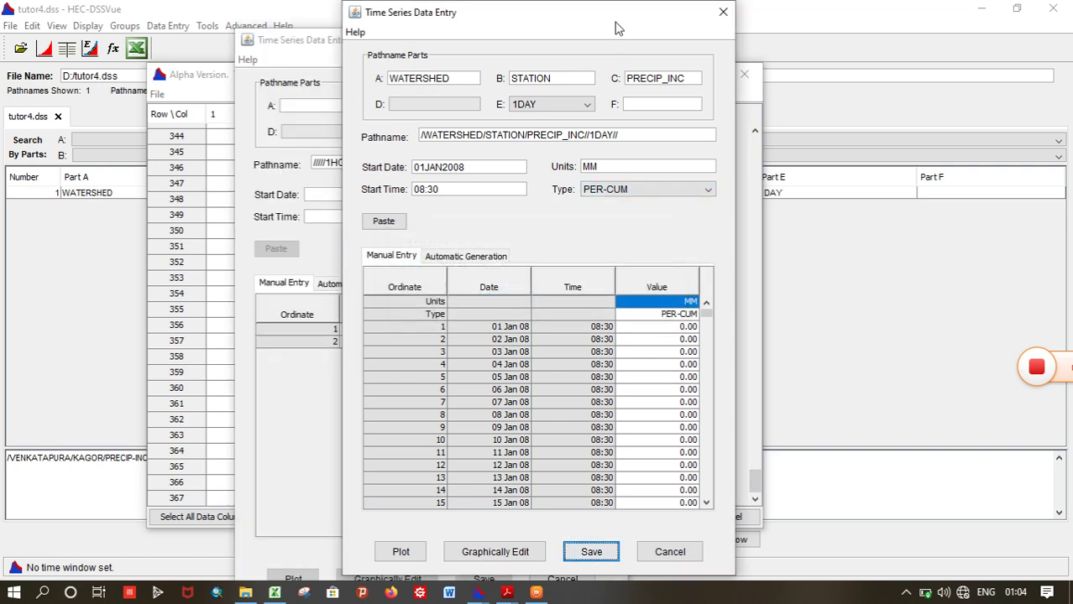
drag(617, 28, 1042, 40)
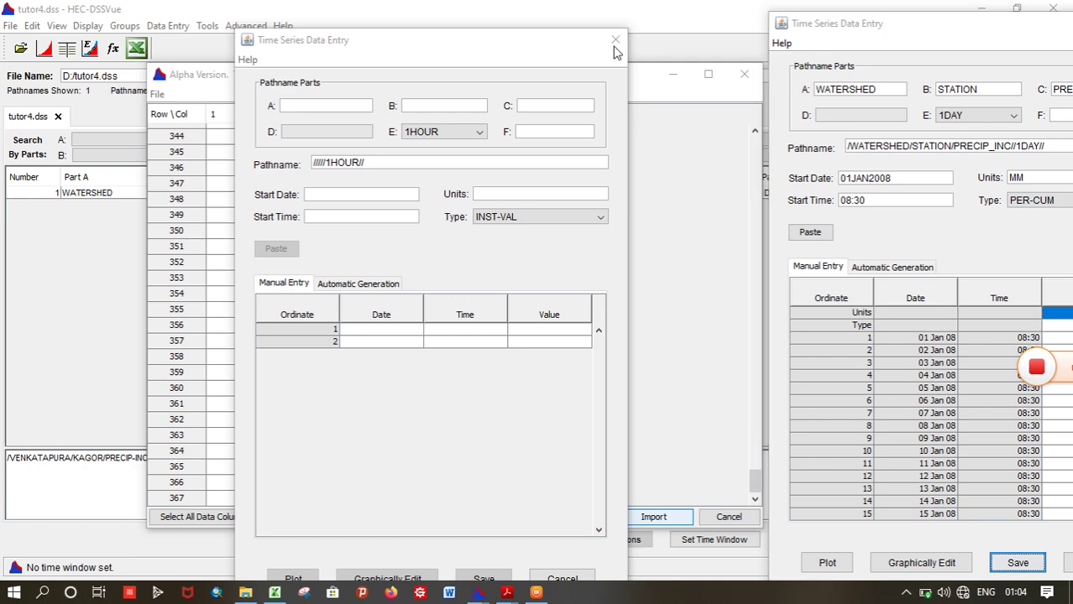
drag(918, 28, 504, 29)
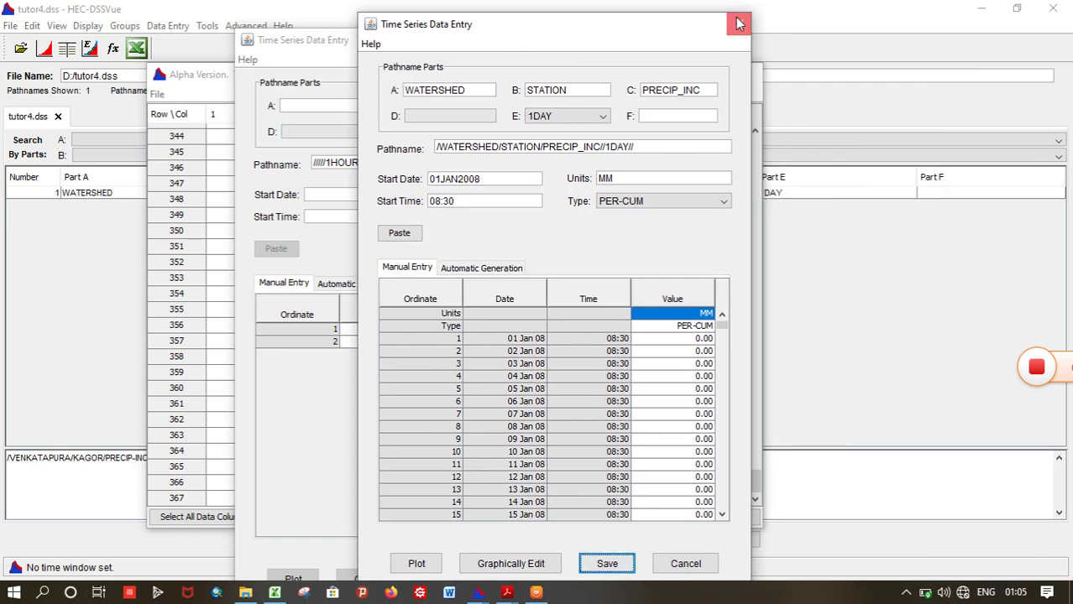
click(737, 23)
click(745, 74)
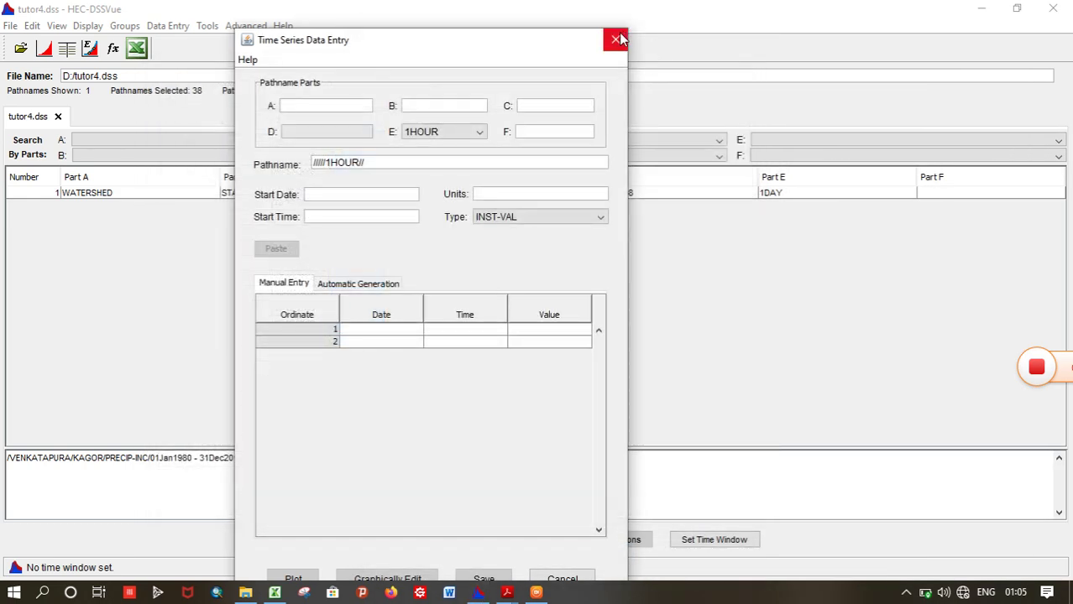
click(616, 39)
click(401, 193)
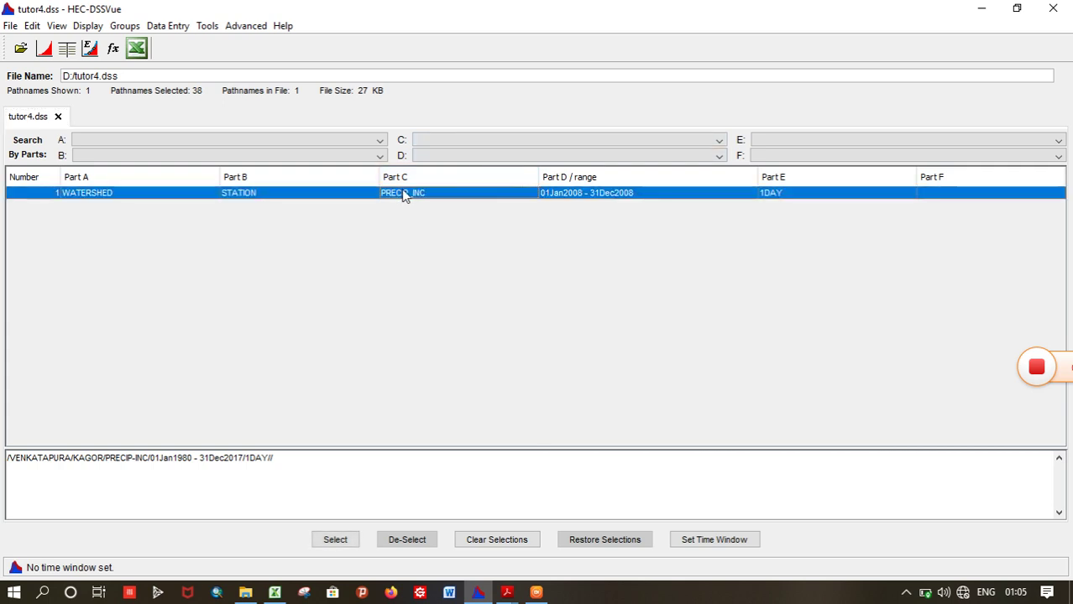
right_click(402, 193)
click(458, 202)
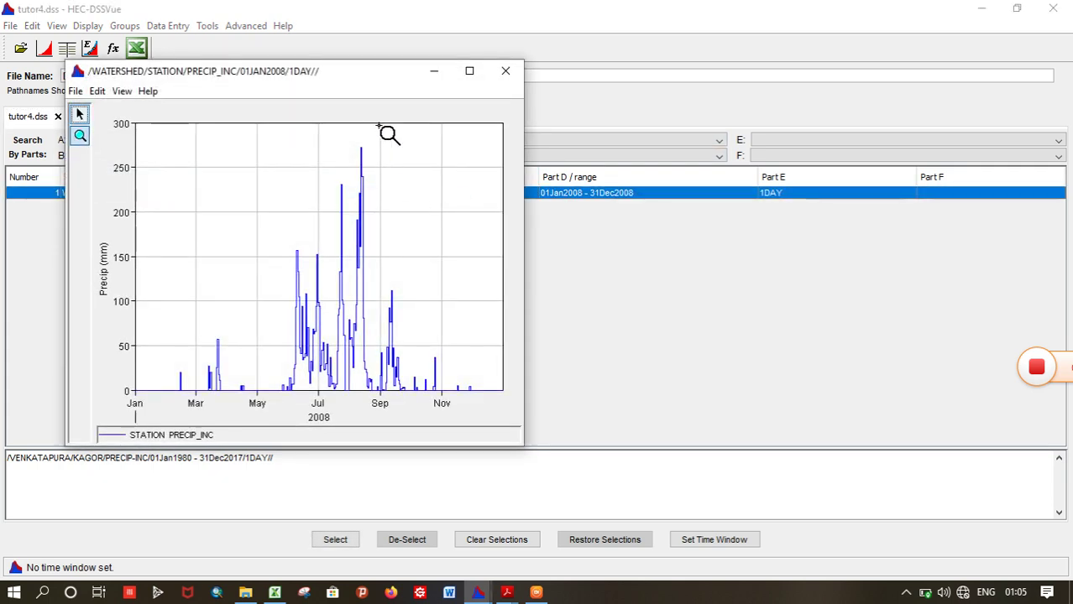
drag(376, 72, 533, 54)
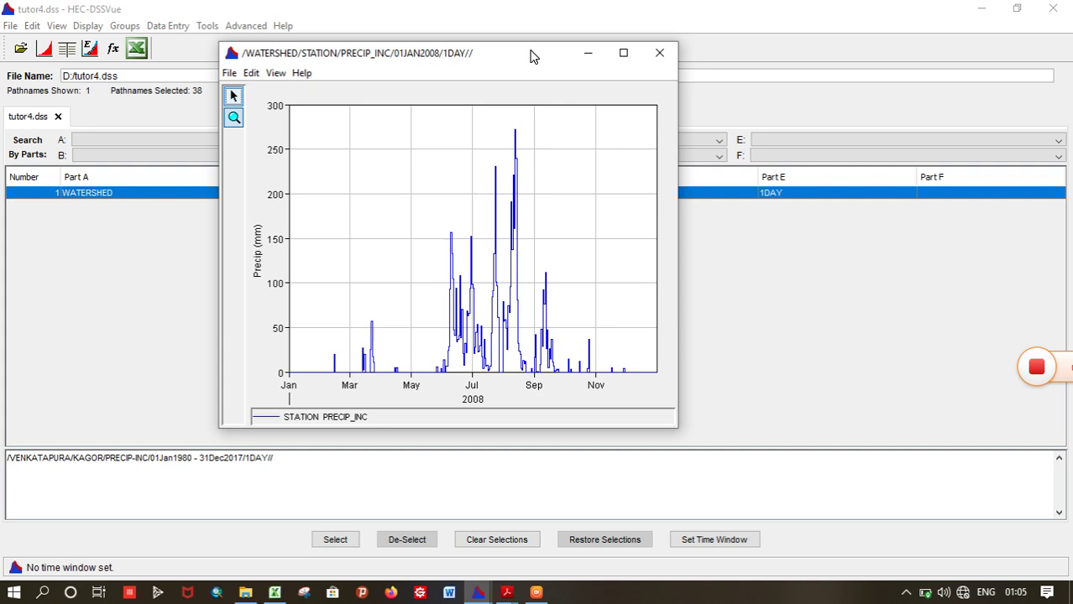
click(623, 52)
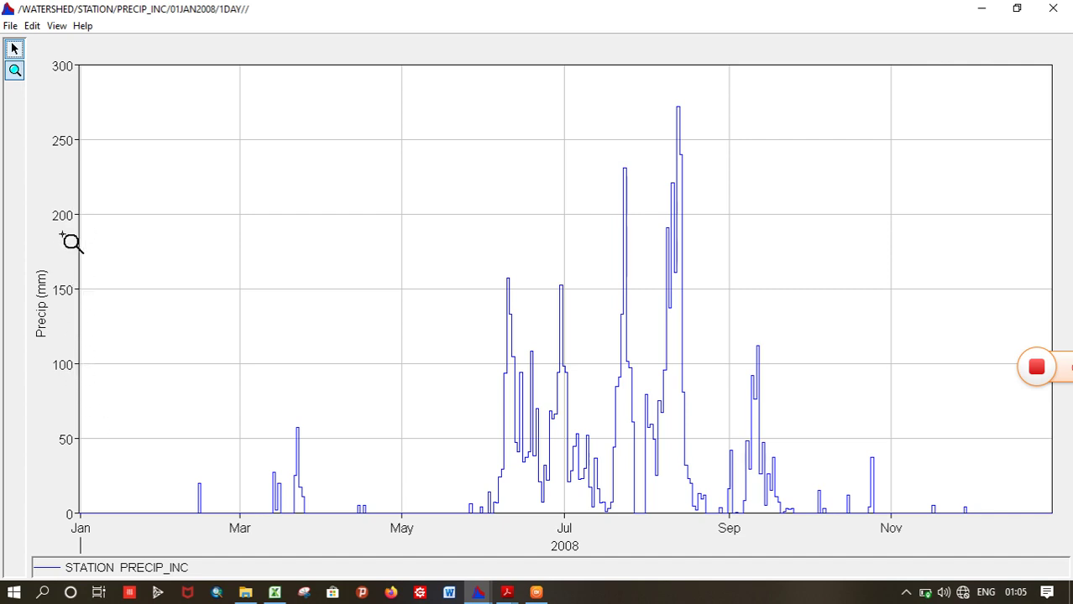
click(1049, 10)
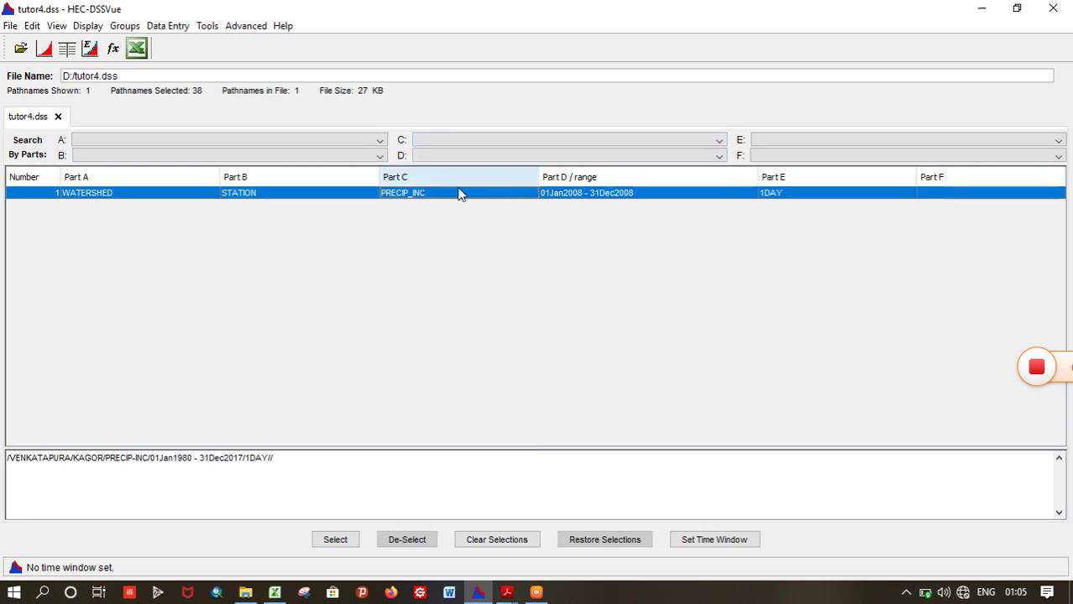
right_click(459, 194)
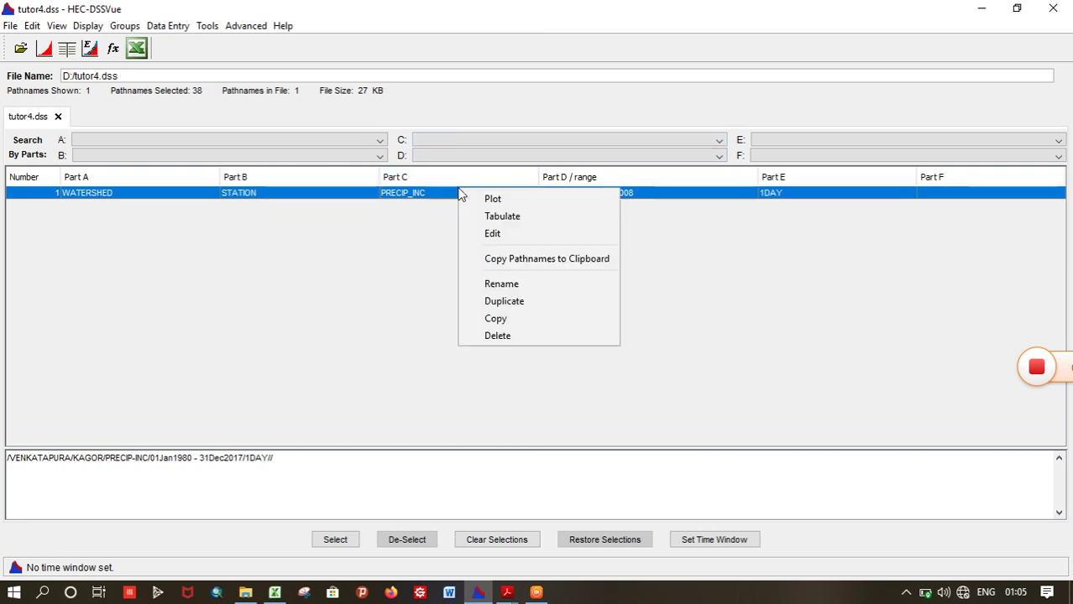
click(492, 234)
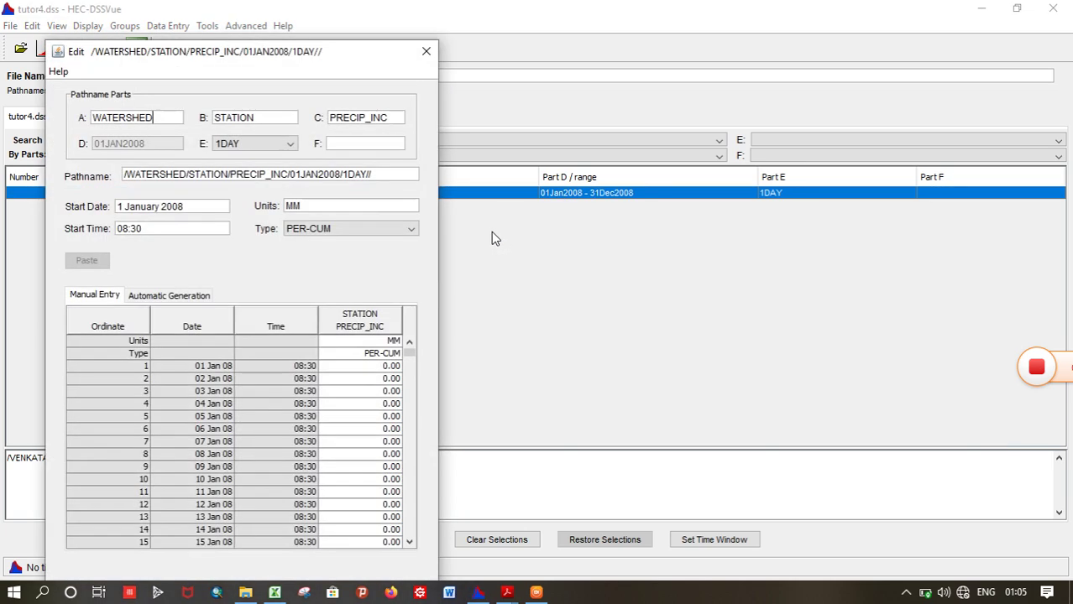
drag(319, 57, 703, 23)
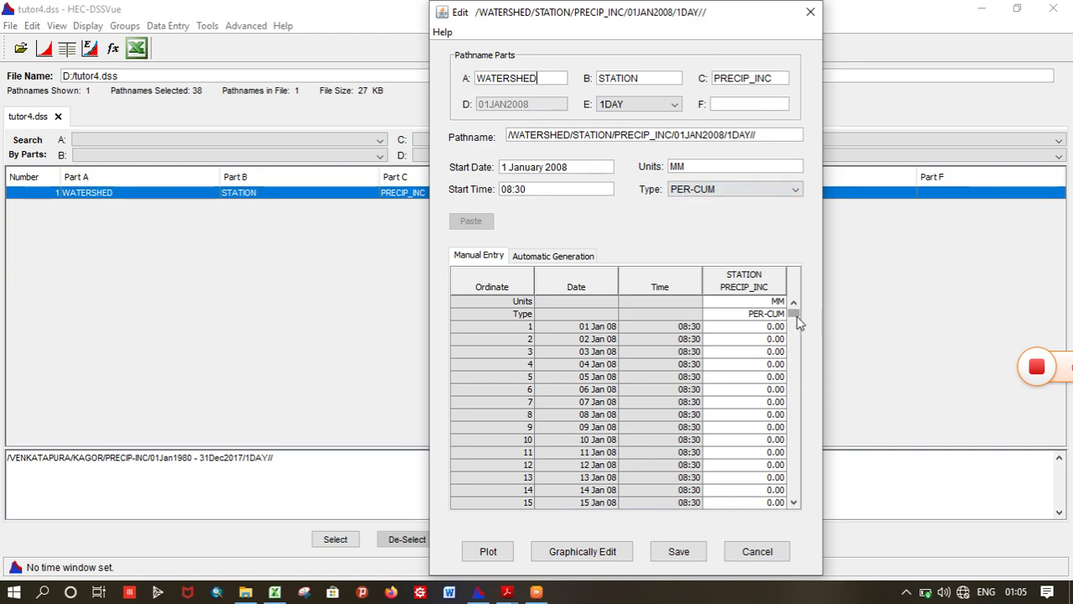
drag(796, 323, 793, 407)
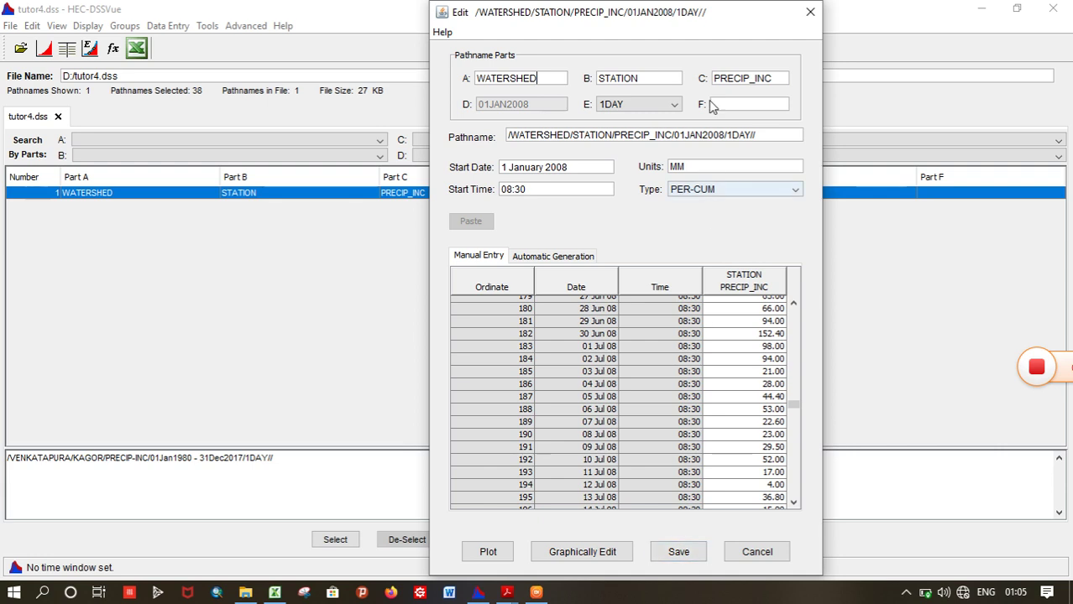
click(808, 13)
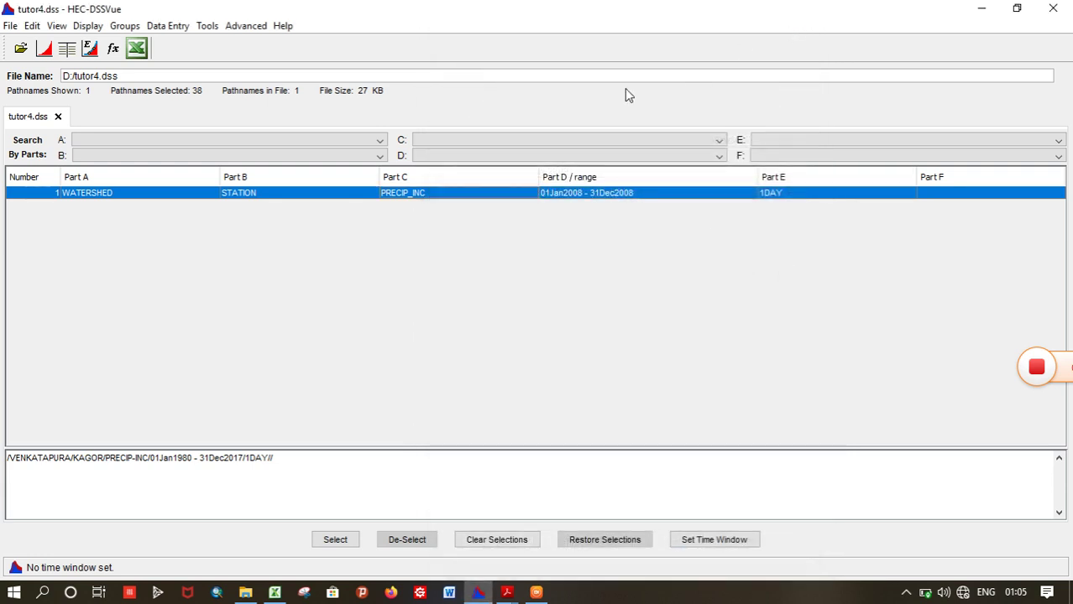